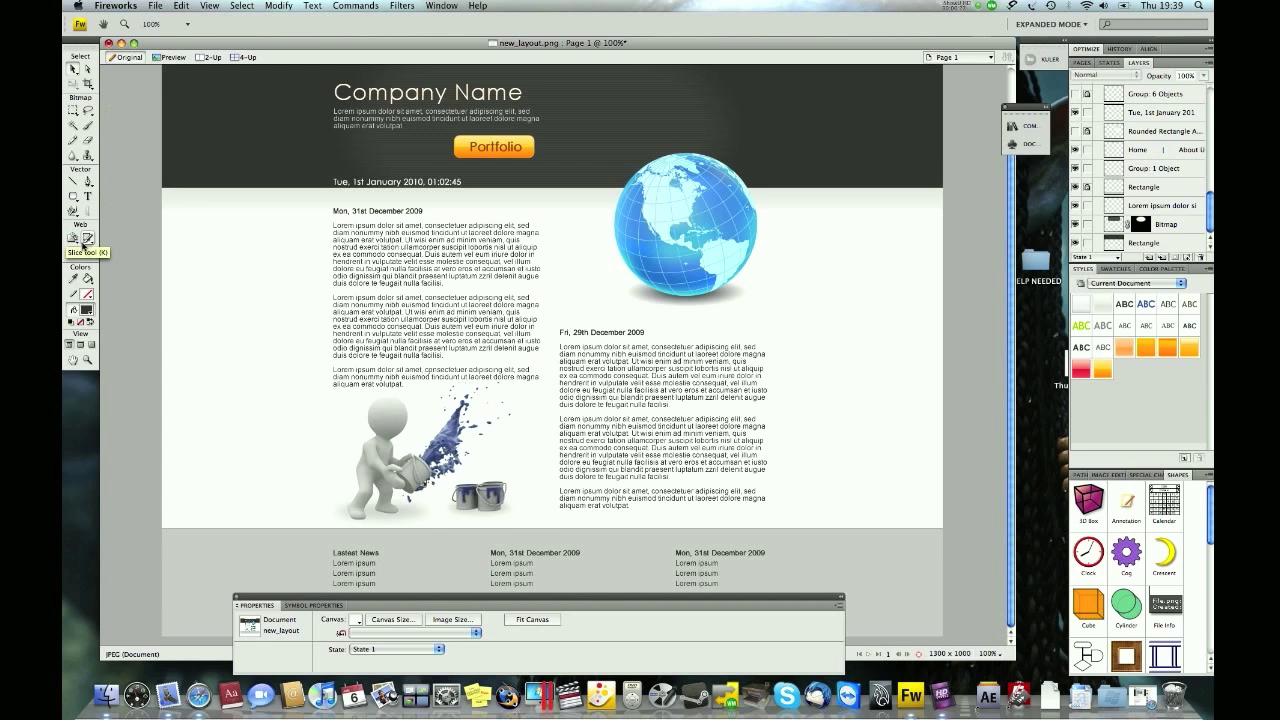
# Step: With the Slice tool, slice the header's left background area and the blank left end of the navigation bar
pyautogui.click(86, 240)
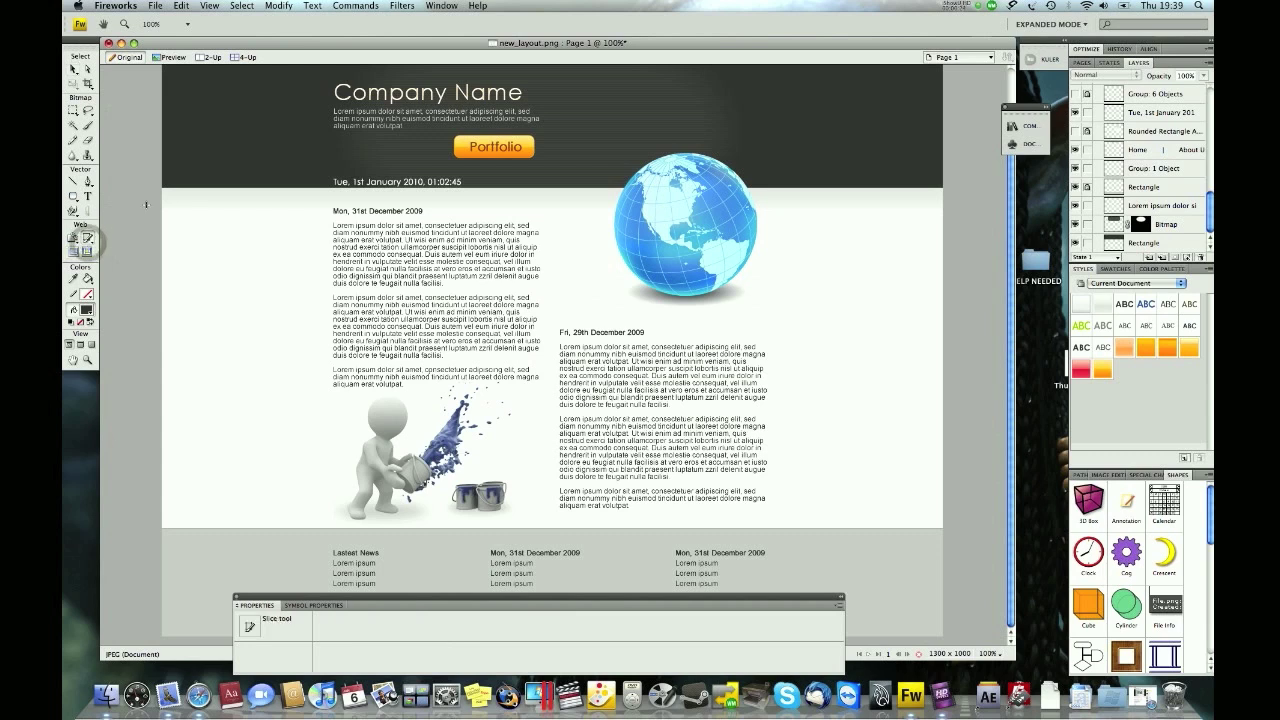
pyautogui.scroll(2, 146, 205)
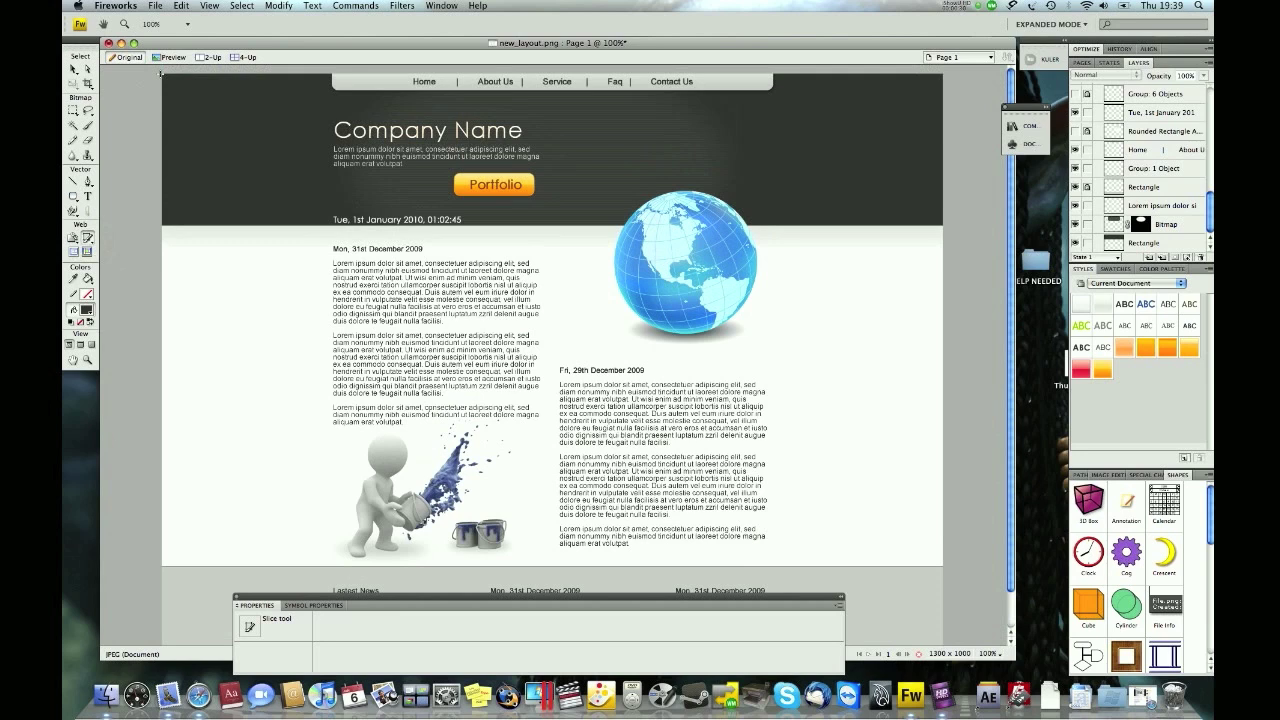
pyautogui.moveTo(161, 74); pyautogui.dragTo(166, 228)
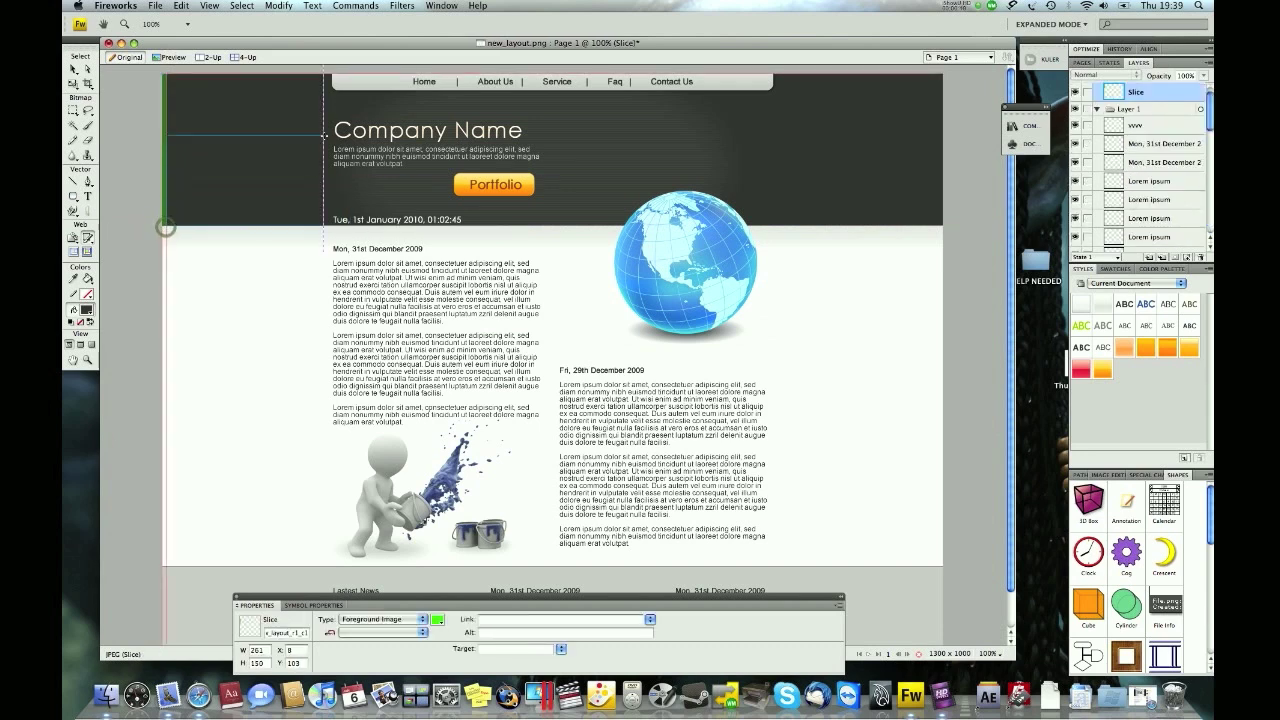
pyautogui.moveTo(320, 82); pyautogui.dragTo(347, 76)
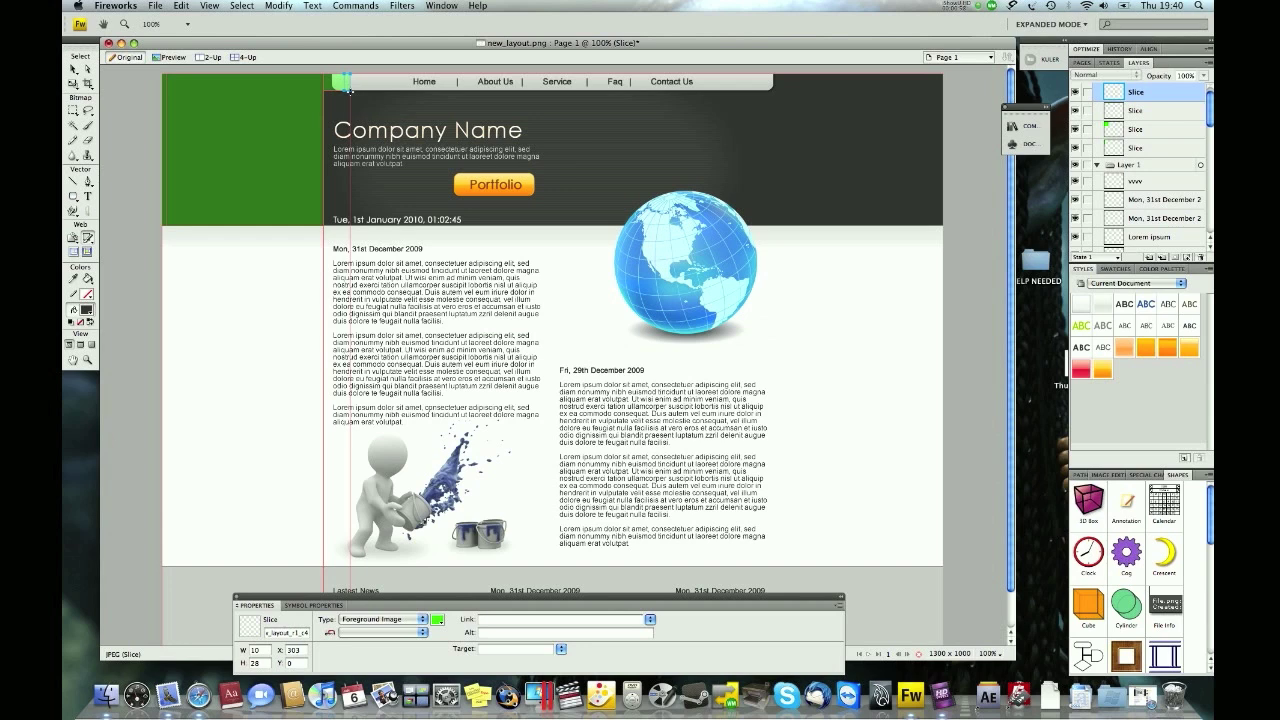
# Step: Slice the navigation bar's individual links, the header's right background and the company name banner below the navigation
pyautogui.moveTo(350, 90)
pyautogui.mouseDown()
pyautogui.moveTo(446, 118)
pyautogui.moveTo(456, 61)
pyautogui.moveTo(460, 91)
pyautogui.moveTo(517, 75)
pyautogui.mouseUp()
pyautogui.moveTo(518, 75)
pyautogui.mouseDown()
pyautogui.moveTo(524, 92)
pyautogui.moveTo(699, 74)
pyautogui.mouseUp()
pyautogui.moveTo(699, 74)
pyautogui.mouseDown()
pyautogui.moveTo(757, 90)
pyautogui.moveTo(777, 74)
pyautogui.moveTo(923, 229)
pyautogui.moveTo(943, 73)
pyautogui.mouseUp()
pyautogui.moveTo(323, 90)
pyautogui.mouseDown()
pyautogui.moveTo(582, 267)
pyautogui.moveTo(777, 226)
pyautogui.mouseUp()
# Step: Slice the body into the side margins, the left text column, the globe area and the right text block, undoing the misplaced globe slice
pyautogui.moveTo(162, 226); pyautogui.dragTo(323, 566)
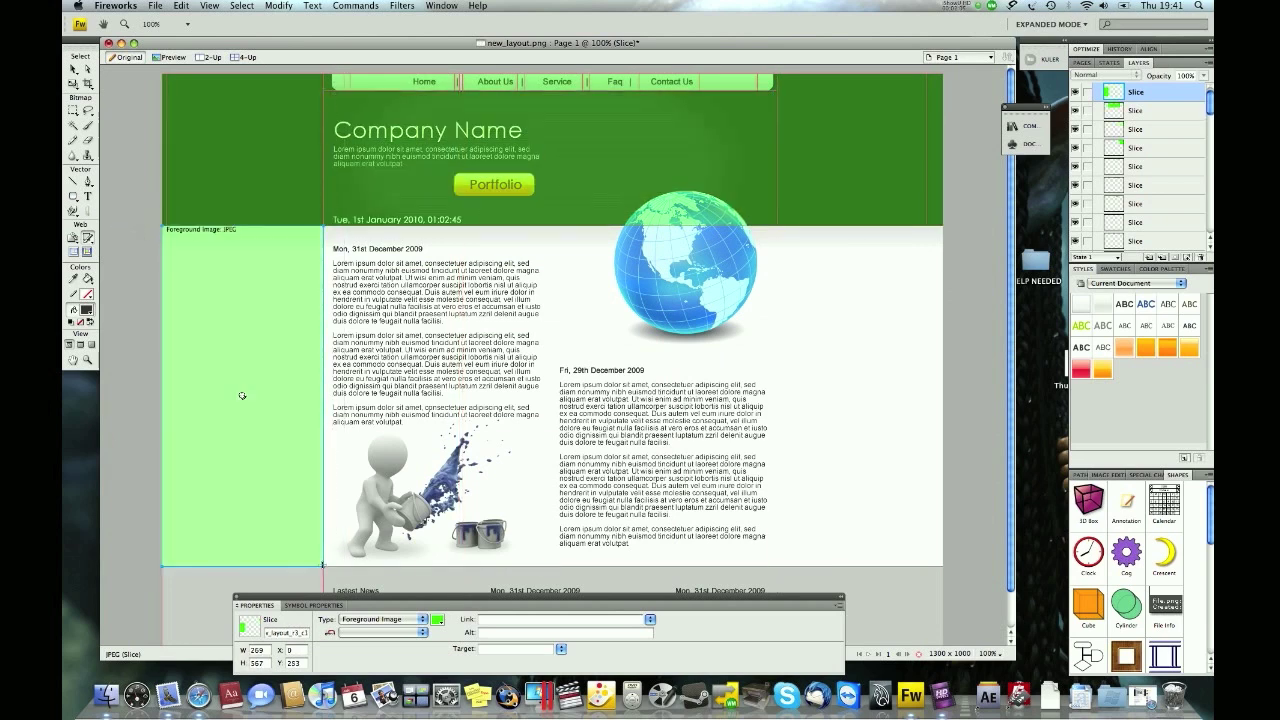
pyautogui.moveTo(323, 226); pyautogui.dragTo(563, 229)
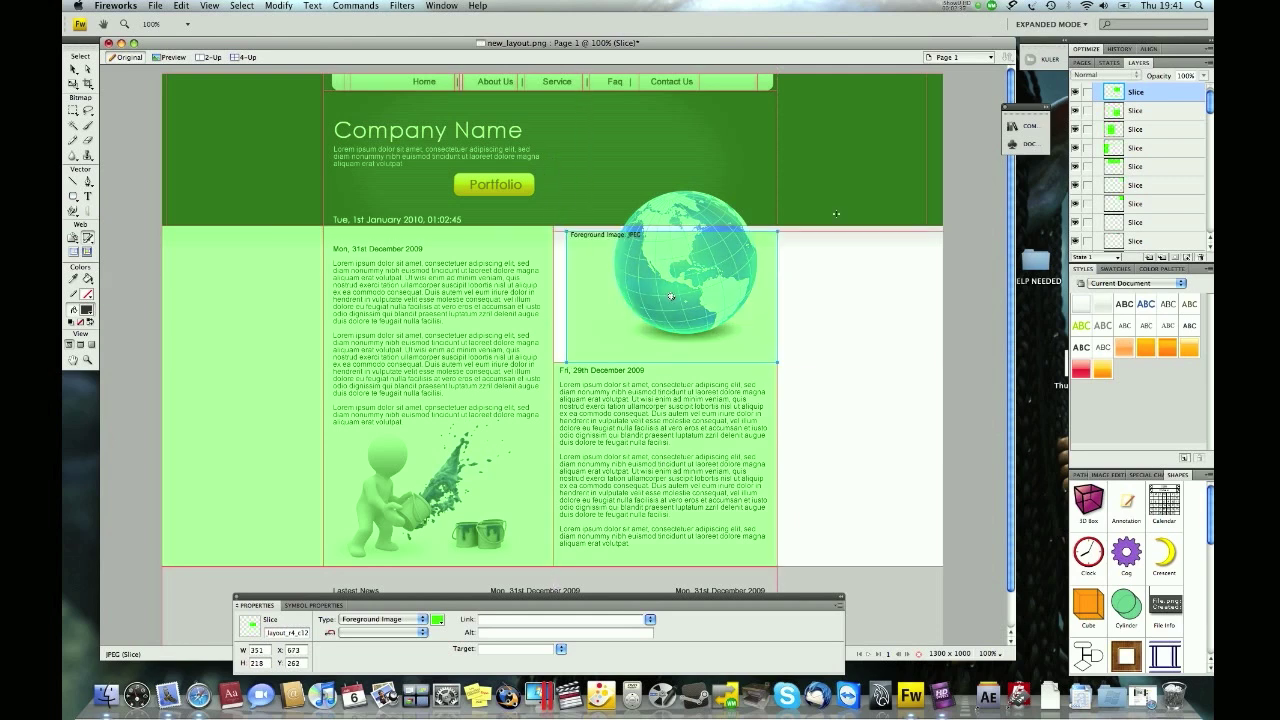
pyautogui.press('super+z')
pyautogui.moveTo(777, 226); pyautogui.dragTo(938, 567)
# Step: Slice the footer into the left margin, its three news columns and the right margin, each about 180 px high
pyautogui.press('super+equal')
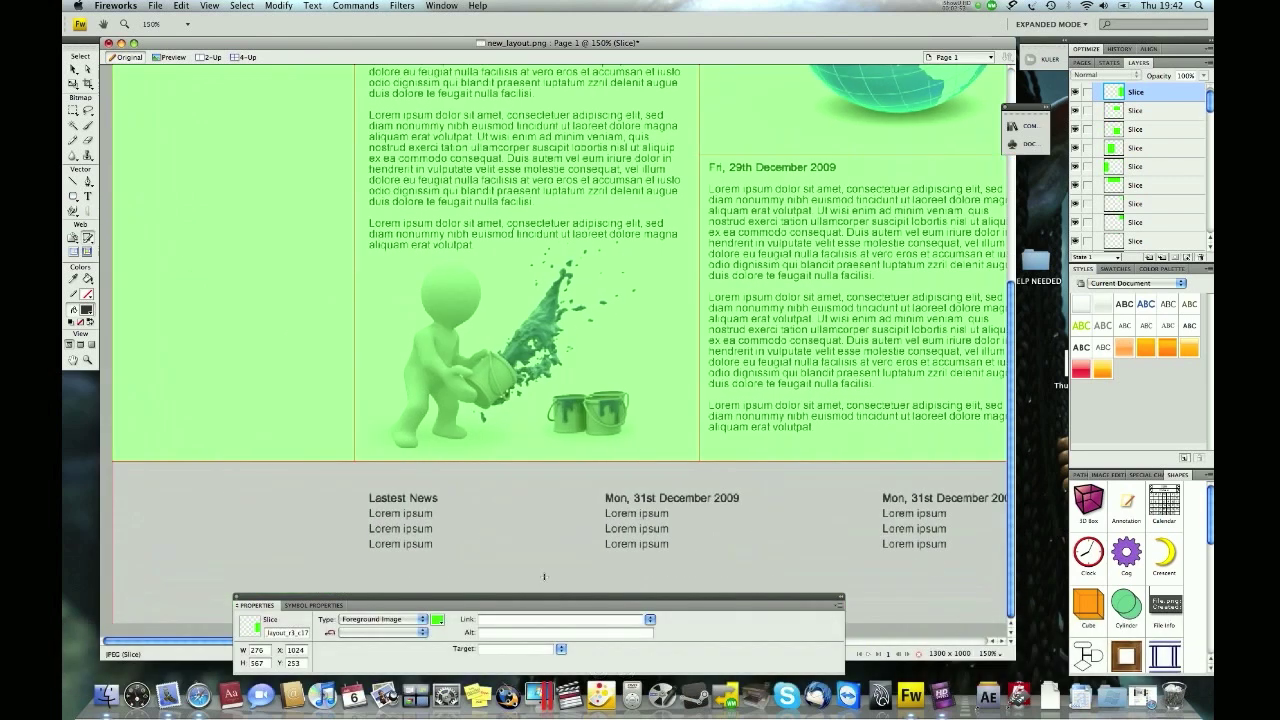
pyautogui.moveTo(110, 461)
pyautogui.mouseDown()
pyautogui.moveTo(120, 626)
pyautogui.moveTo(354, 461)
pyautogui.moveTo(568, 647)
pyautogui.moveTo(562, 623)
pyautogui.mouseUp()
pyautogui.moveTo(266, 605); pyautogui.dragTo(256, 253)
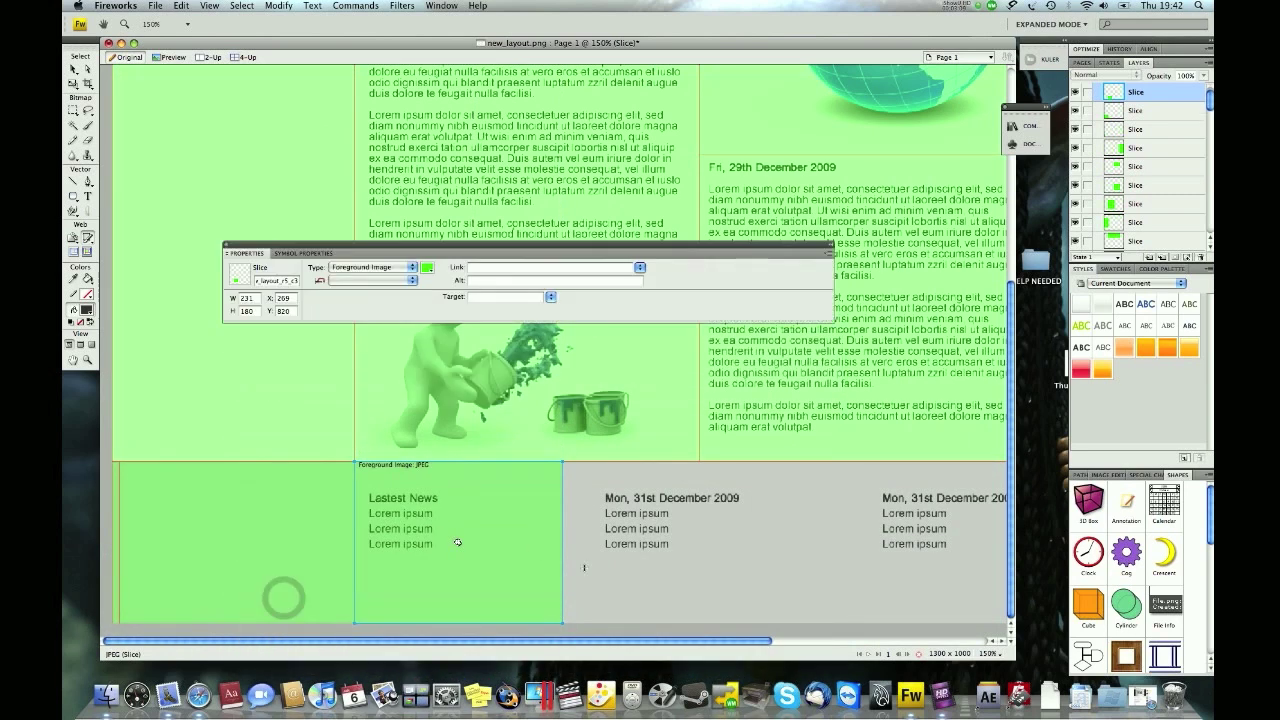
pyautogui.moveTo(642, 604); pyautogui.dragTo(791, 624)
pyautogui.hscroll(10, 791, 624)
pyautogui.moveTo(501, 624); pyautogui.dragTo(745, 463)
pyautogui.press('super+minus')
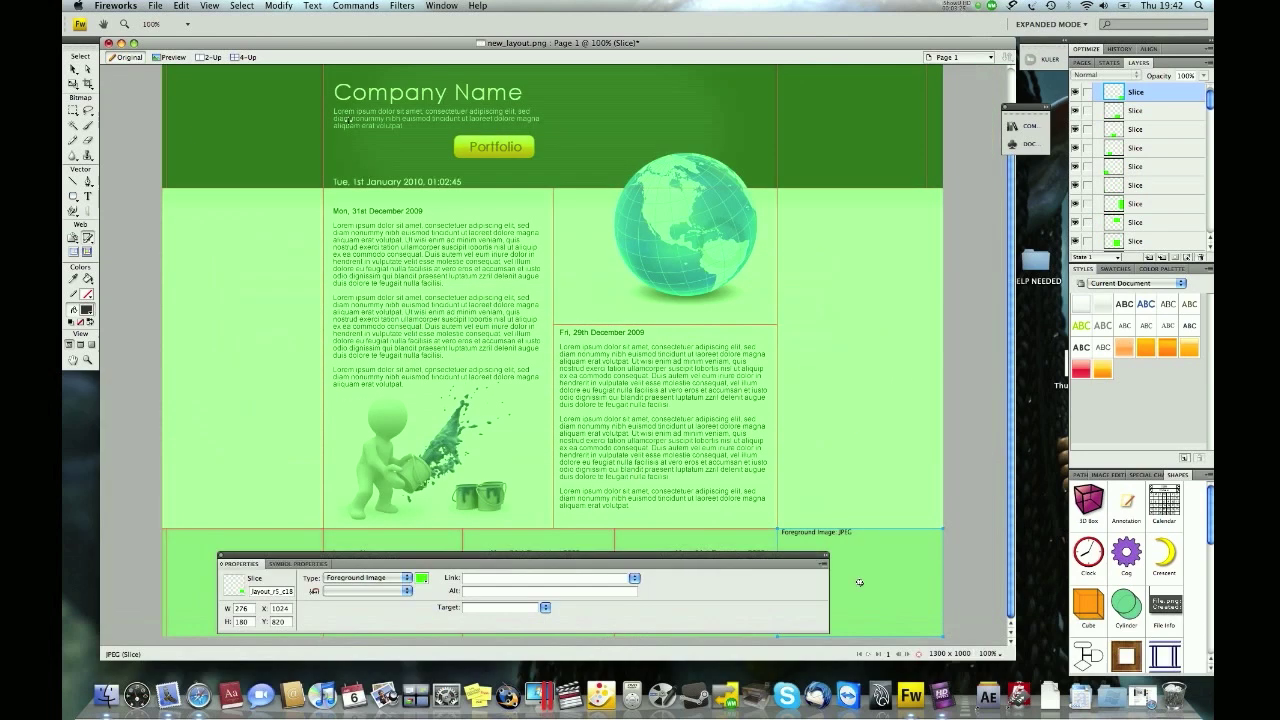
# Step: Deselect the slices and run the Export Wizard to select an export format, with the web as destination
pyautogui.press('v')
pyautogui.click(859, 582)
pyautogui.click(155, 5)
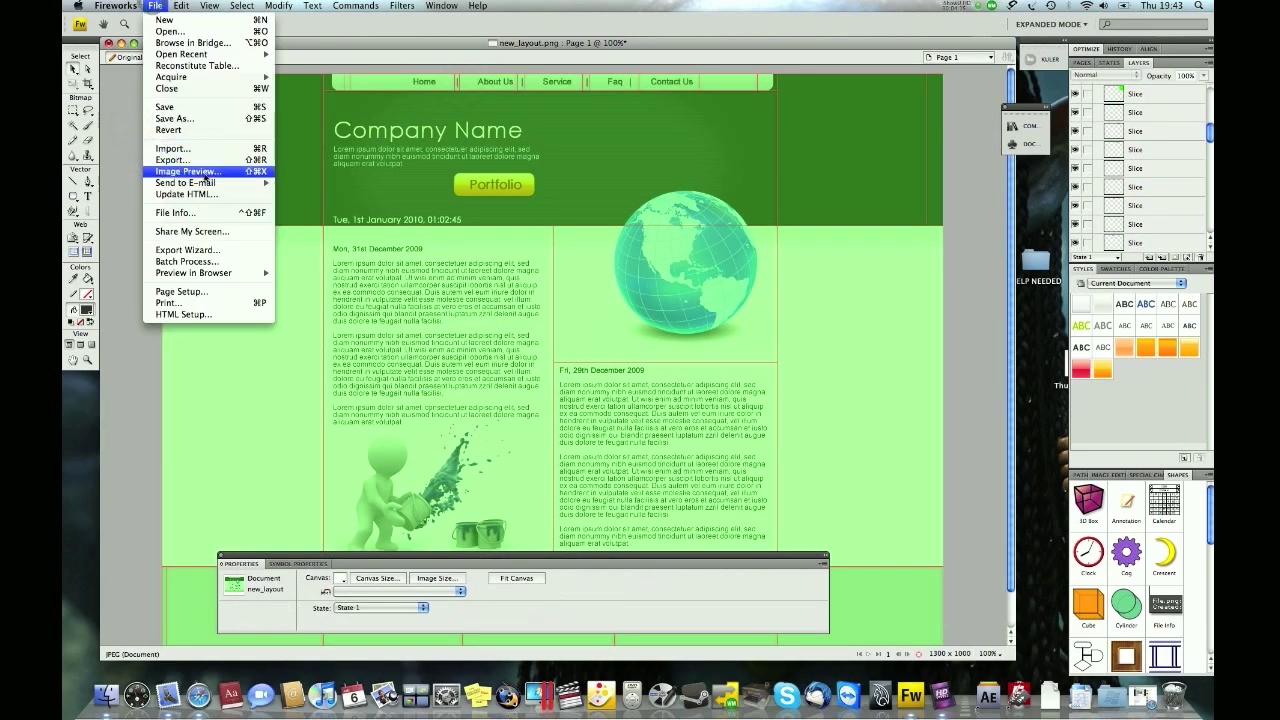
pyautogui.click(185, 250)
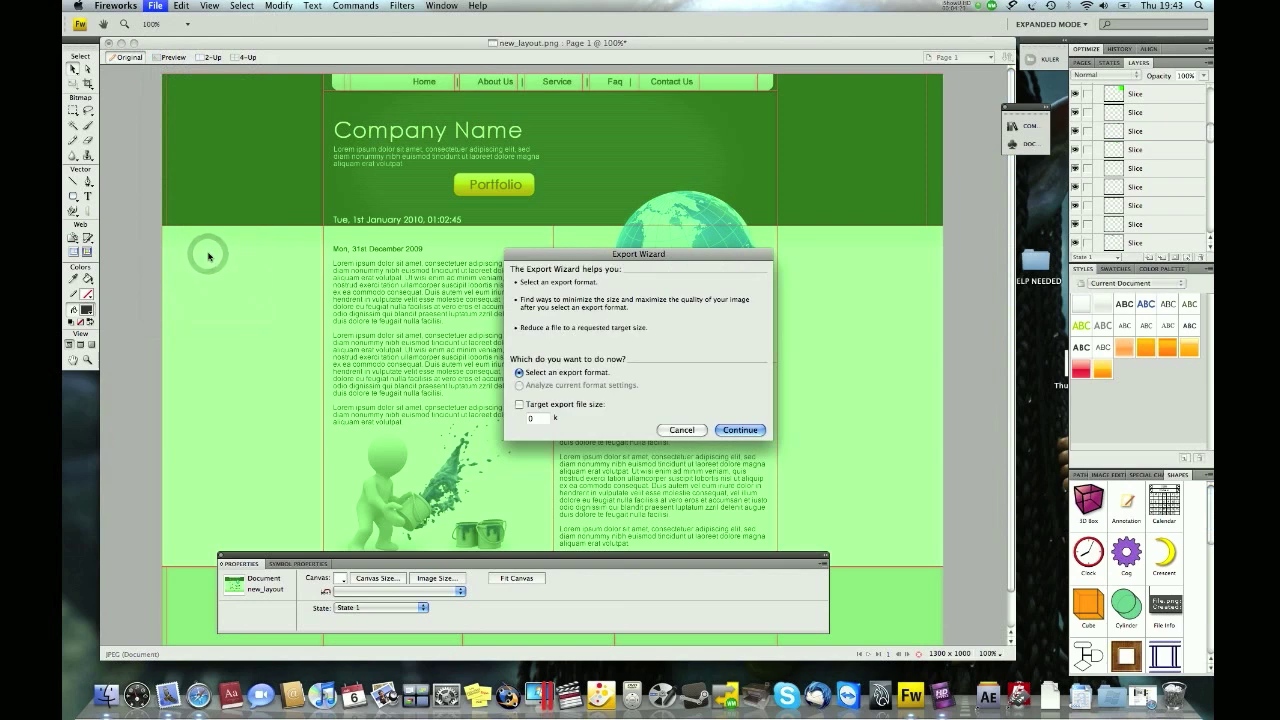
pyautogui.click(740, 431)
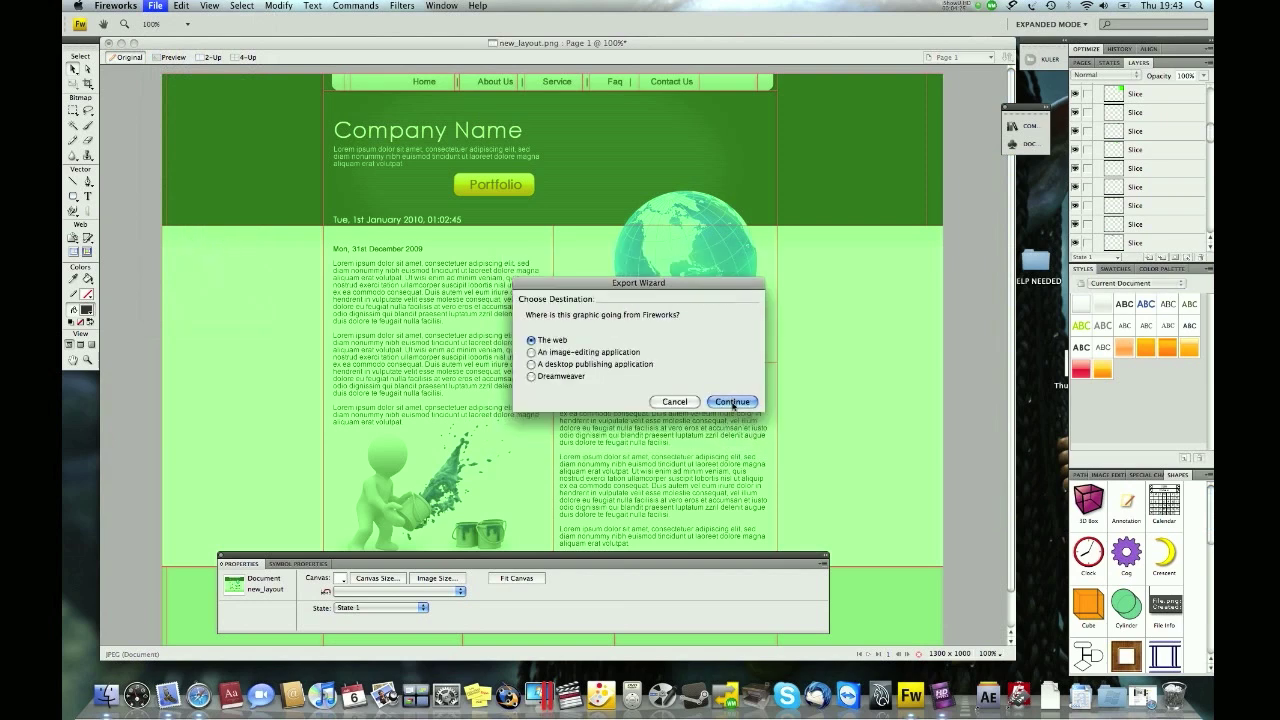
pyautogui.click(722, 404)
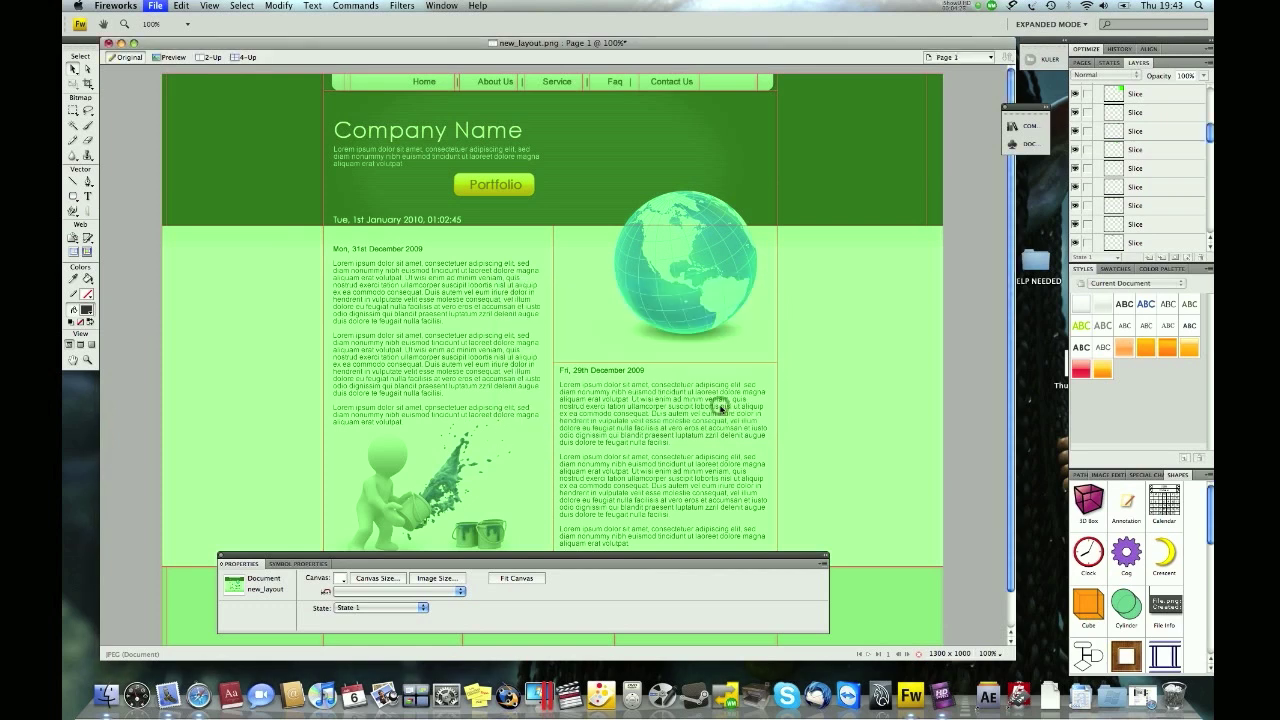
pyautogui.click(731, 413)
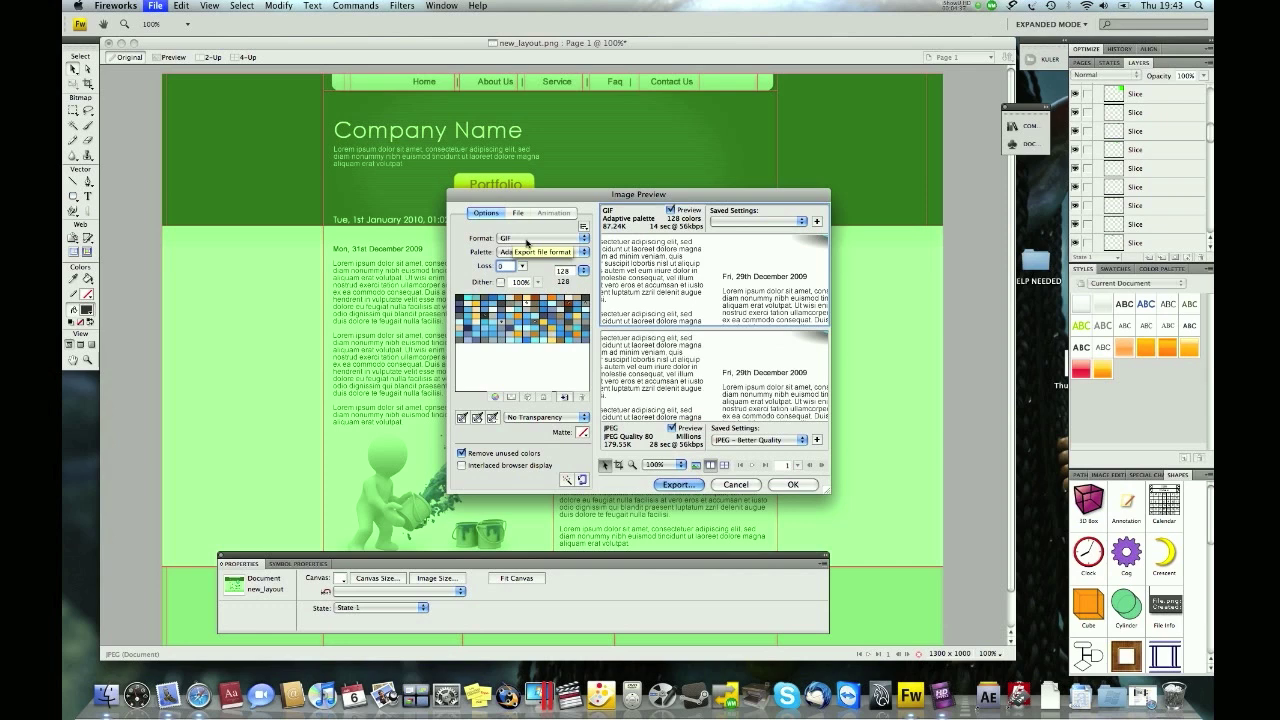
# Step: Set the export format to JPEG with 100% quality, comparing the header and globe in the previews
pyautogui.click(527, 241)
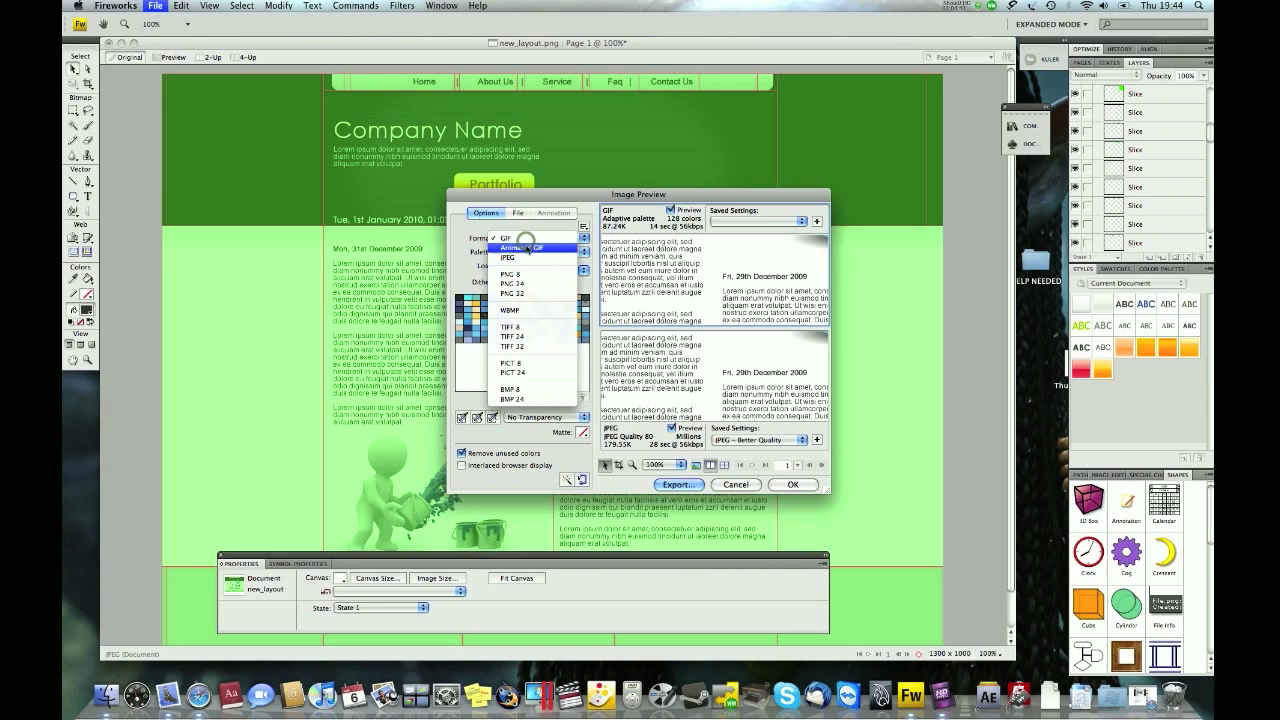
pyautogui.click(527, 257)
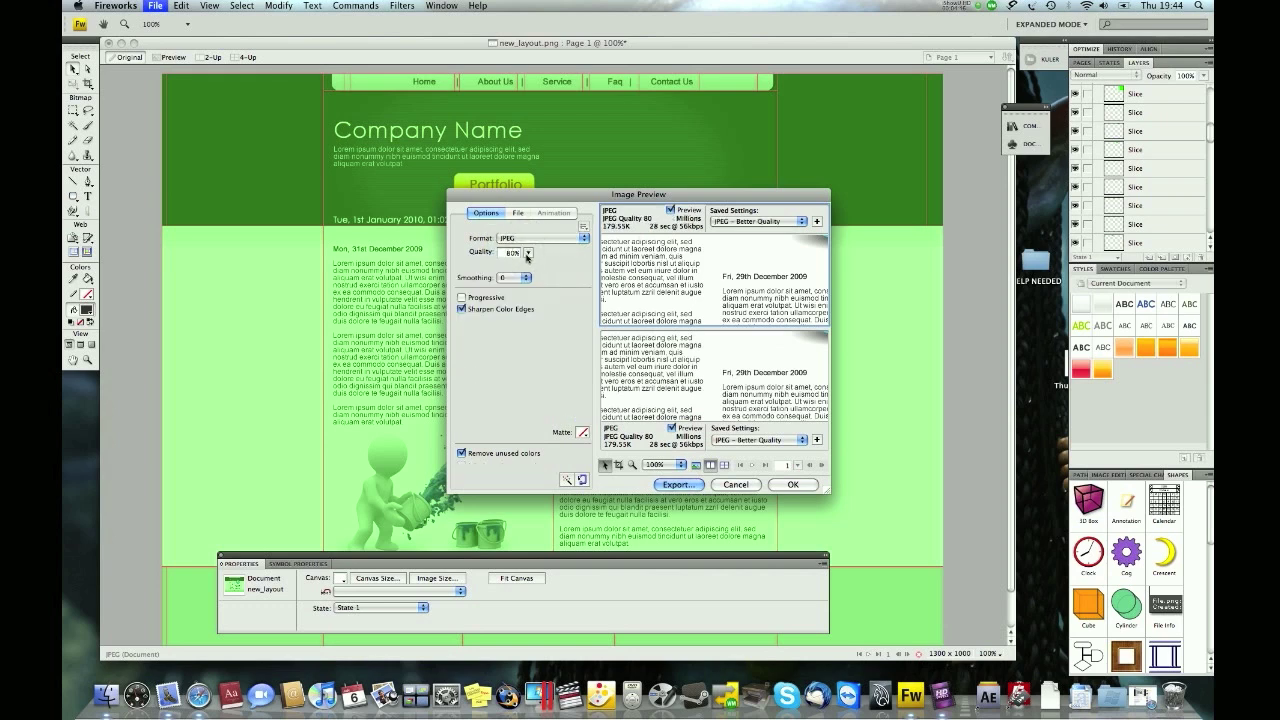
pyautogui.click(527, 240)
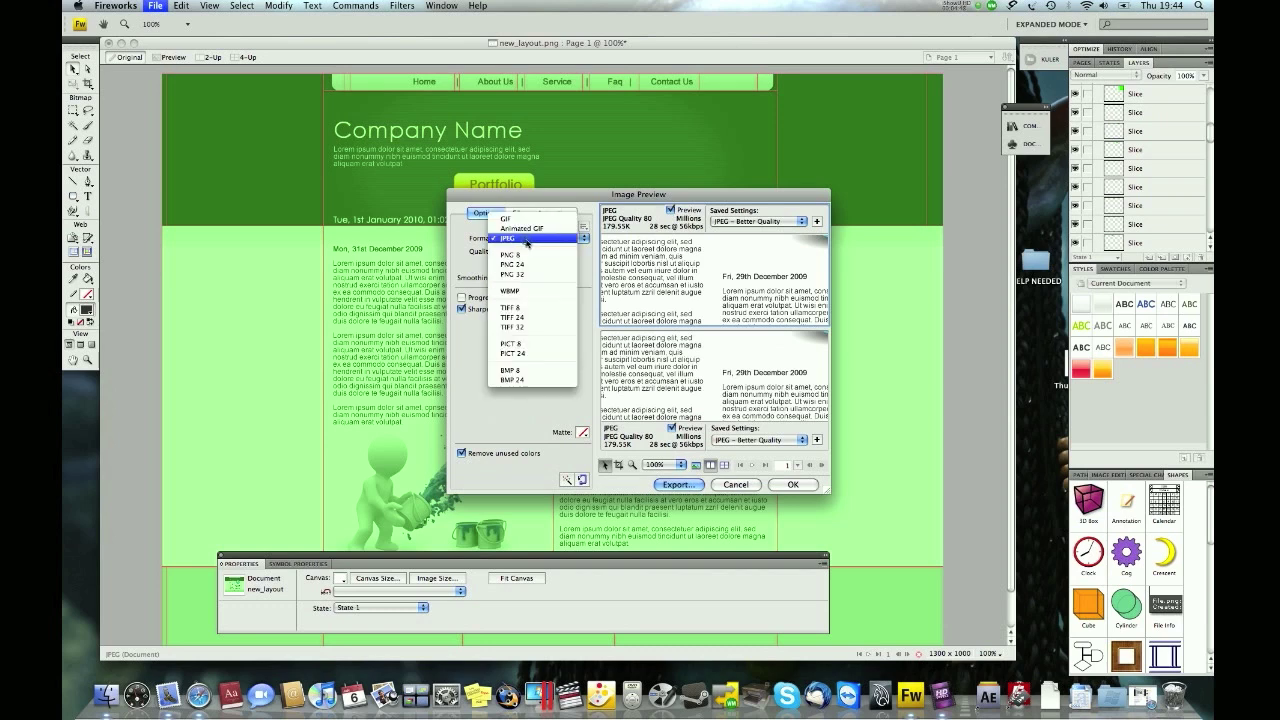
pyautogui.click(527, 240)
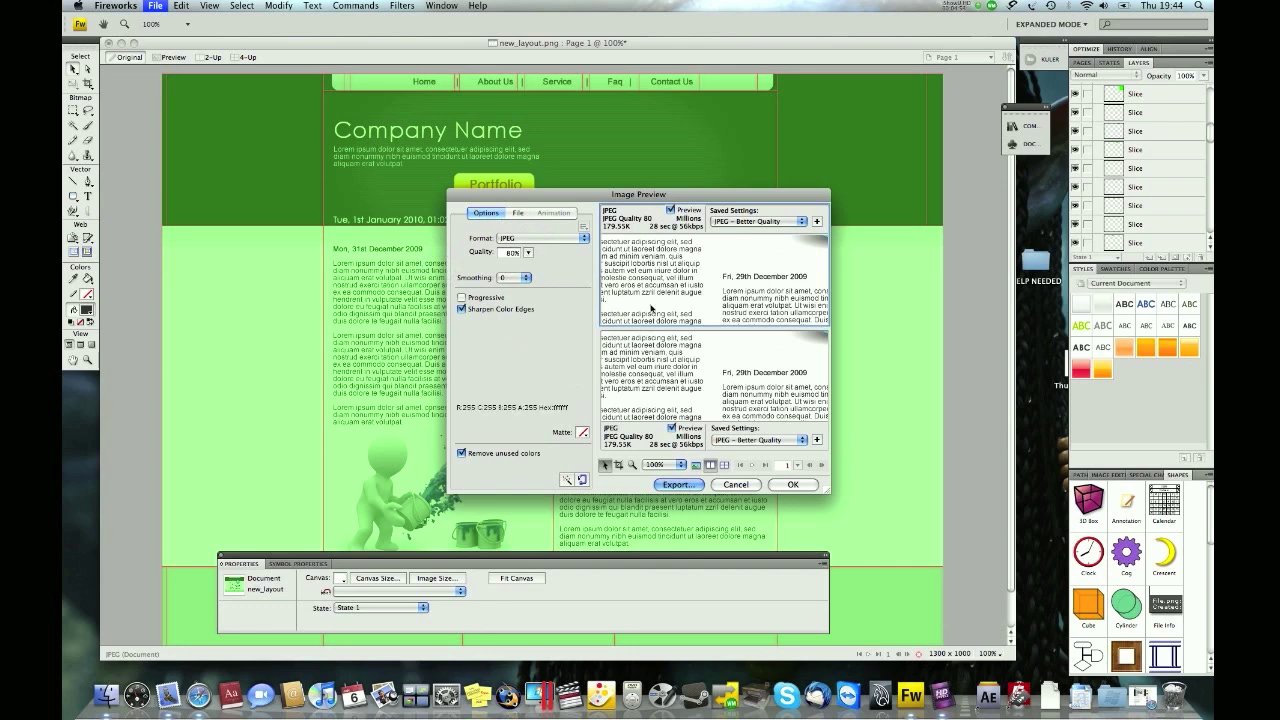
pyautogui.moveTo(650, 307); pyautogui.dragTo(610, 285)
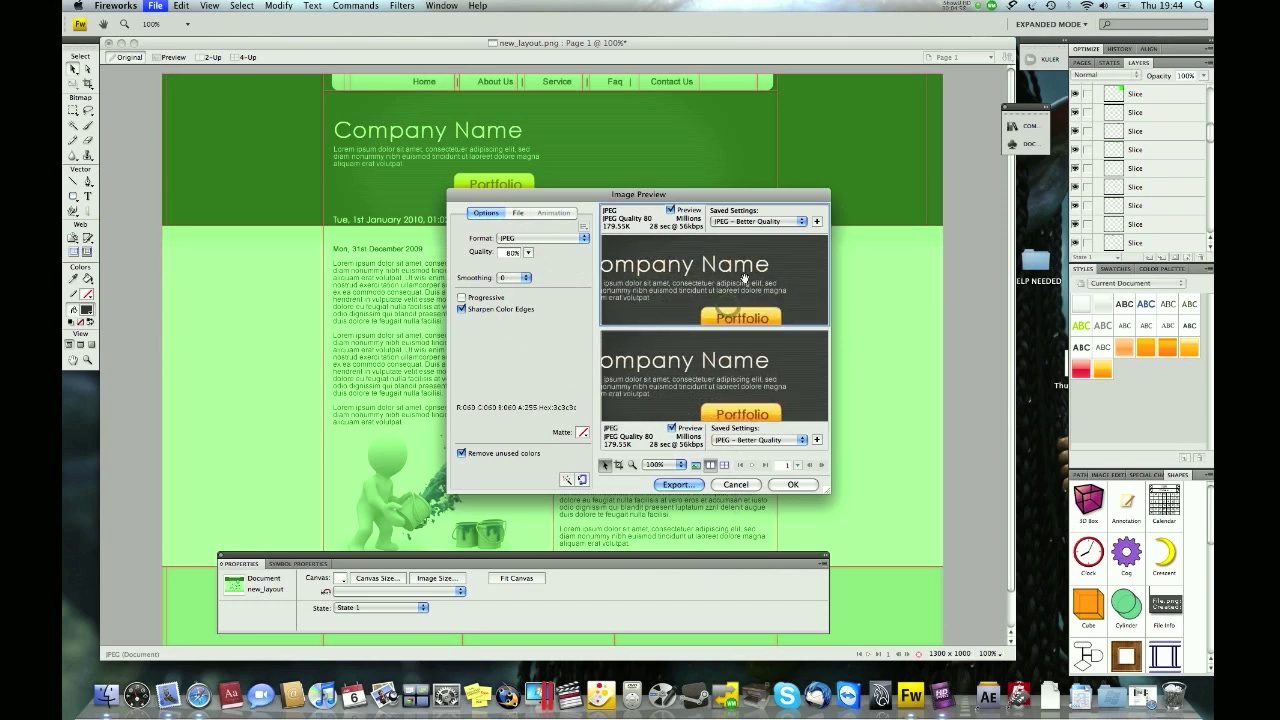
pyautogui.moveTo(746, 320); pyautogui.dragTo(728, 264)
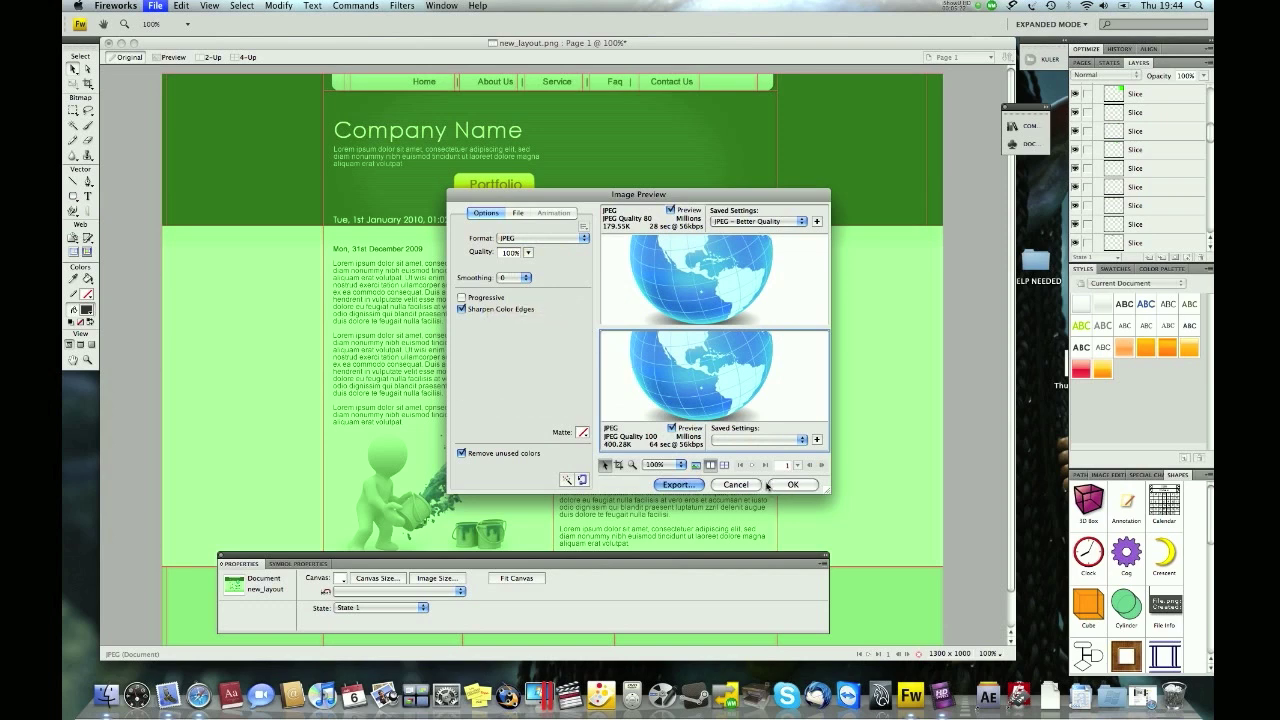
# Step: Start the export and create a new folder named "sliced files" on the Desktop as its destination
pyautogui.click(677, 484)
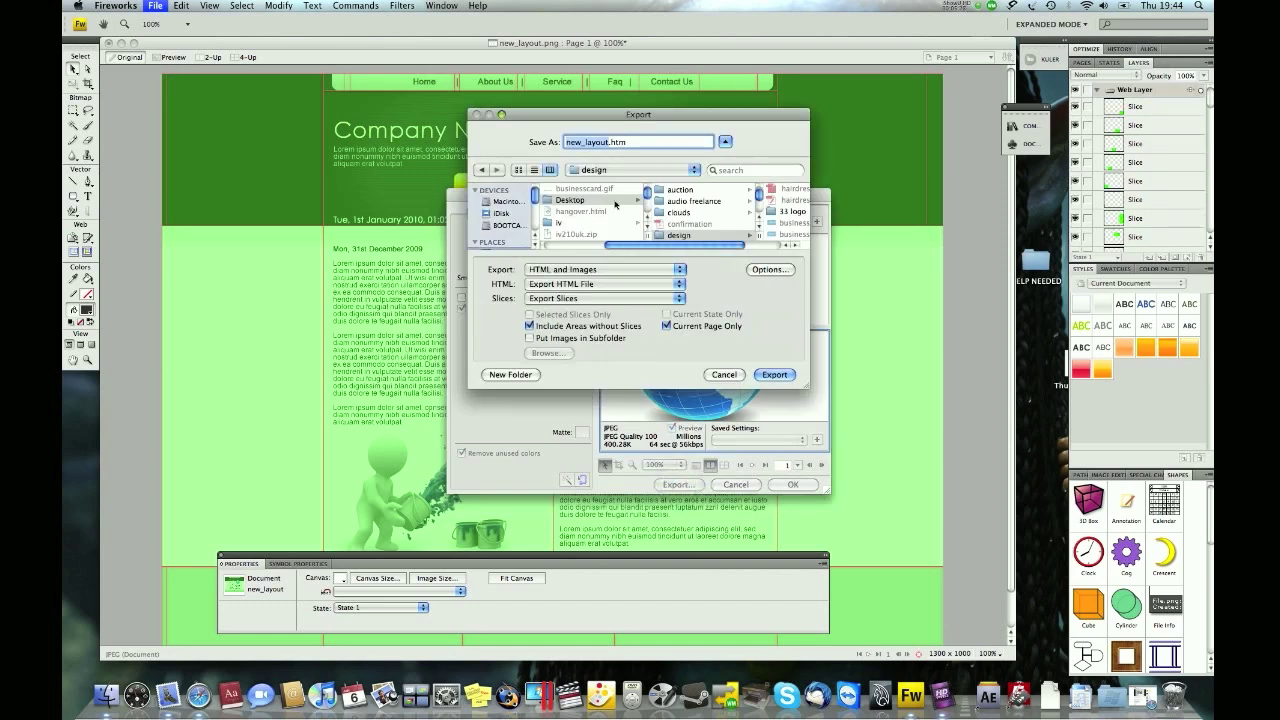
pyautogui.scroll(-2, 510, 215)
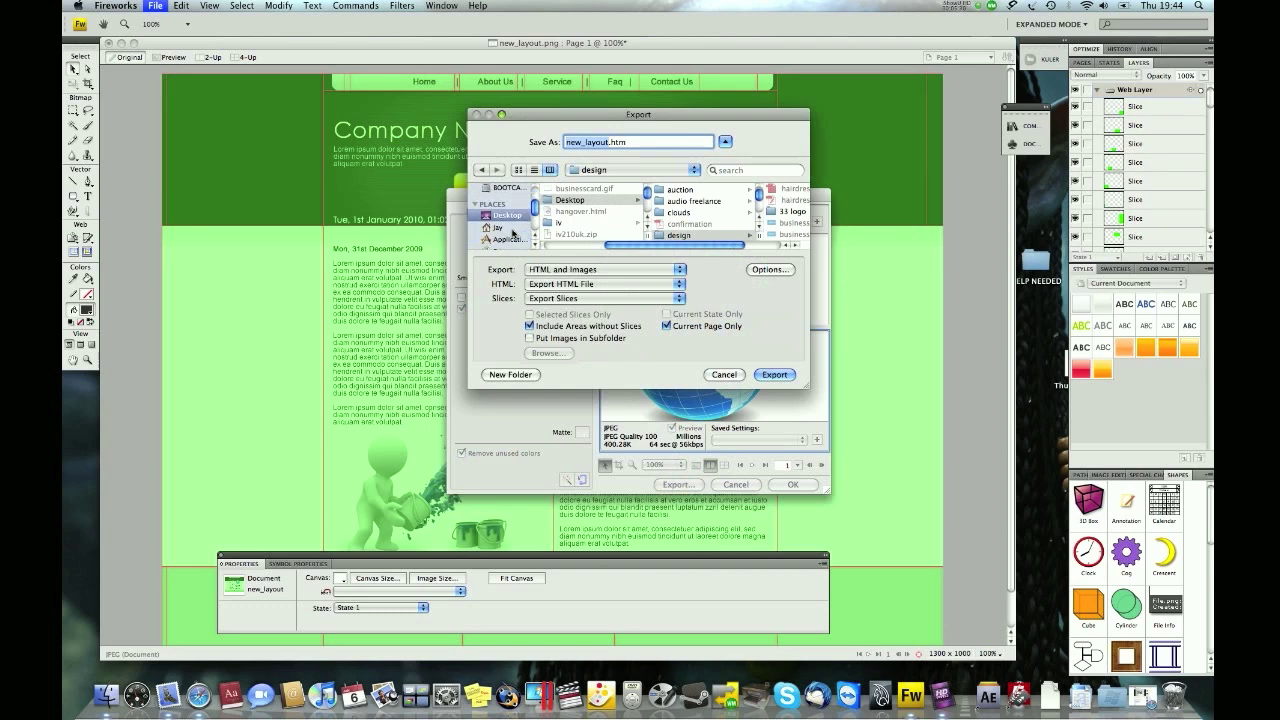
pyautogui.click(508, 215)
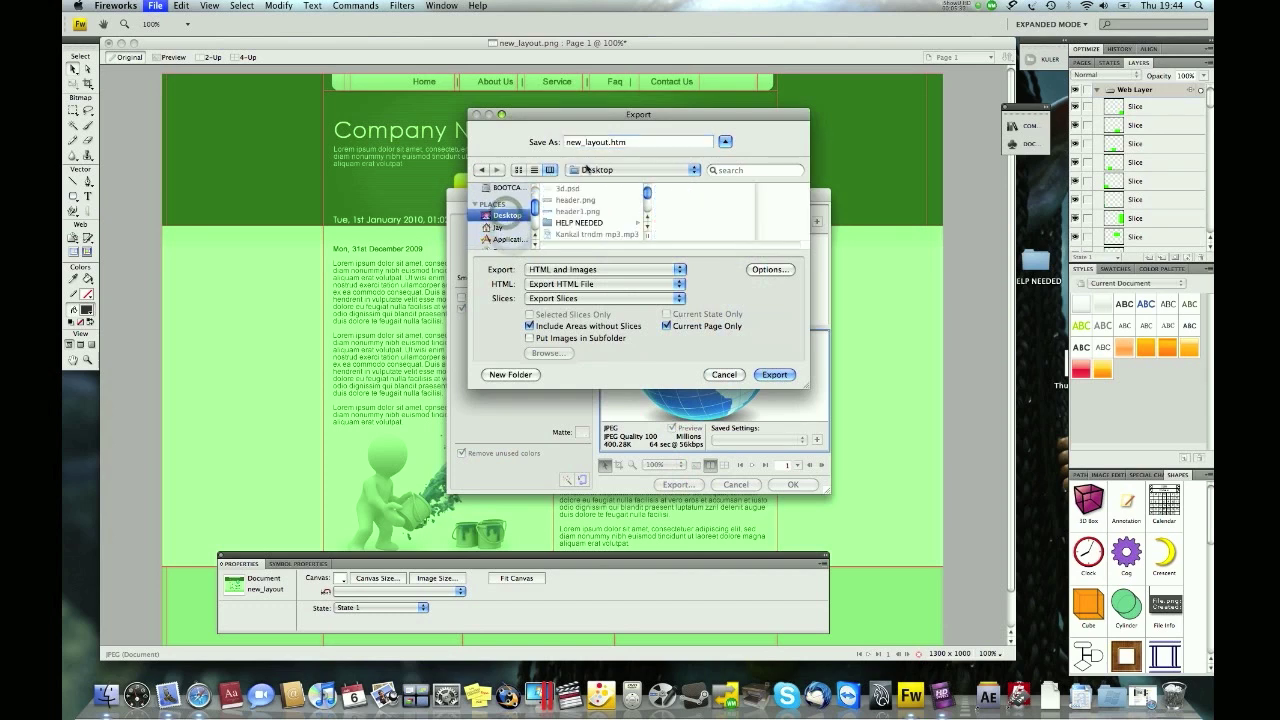
pyautogui.click(517, 375)
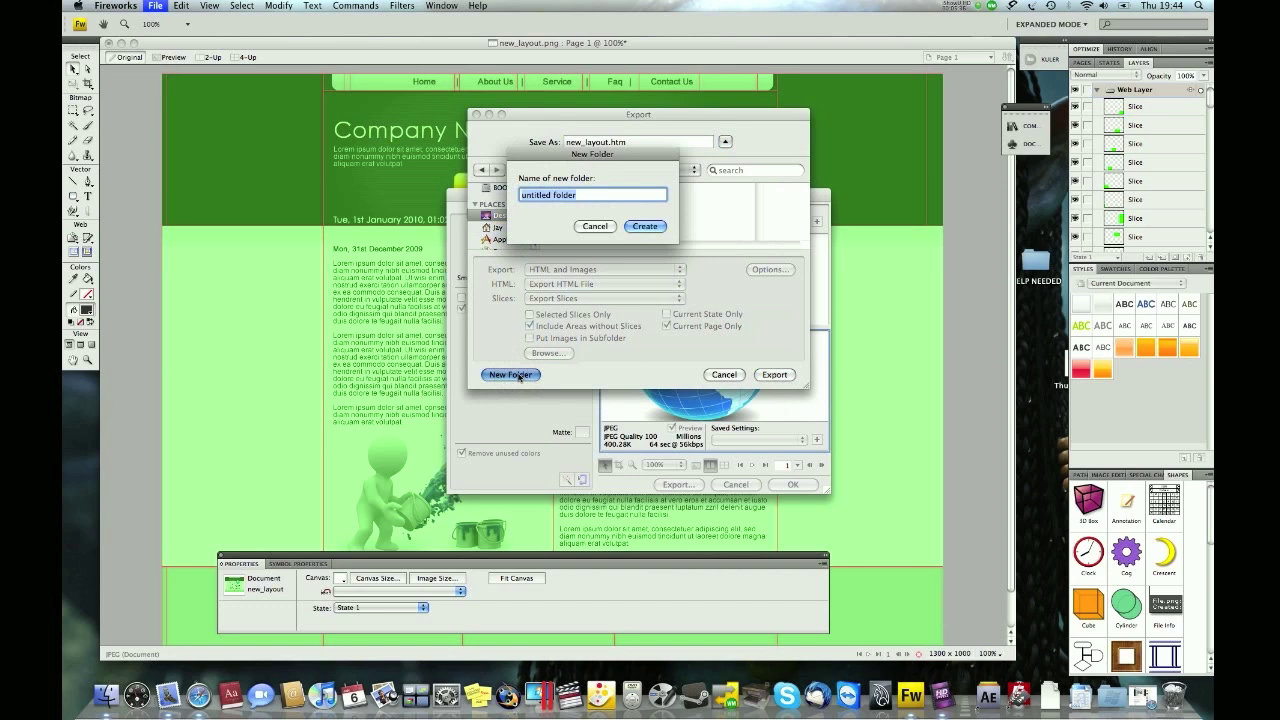
pyautogui.write('sliced files')
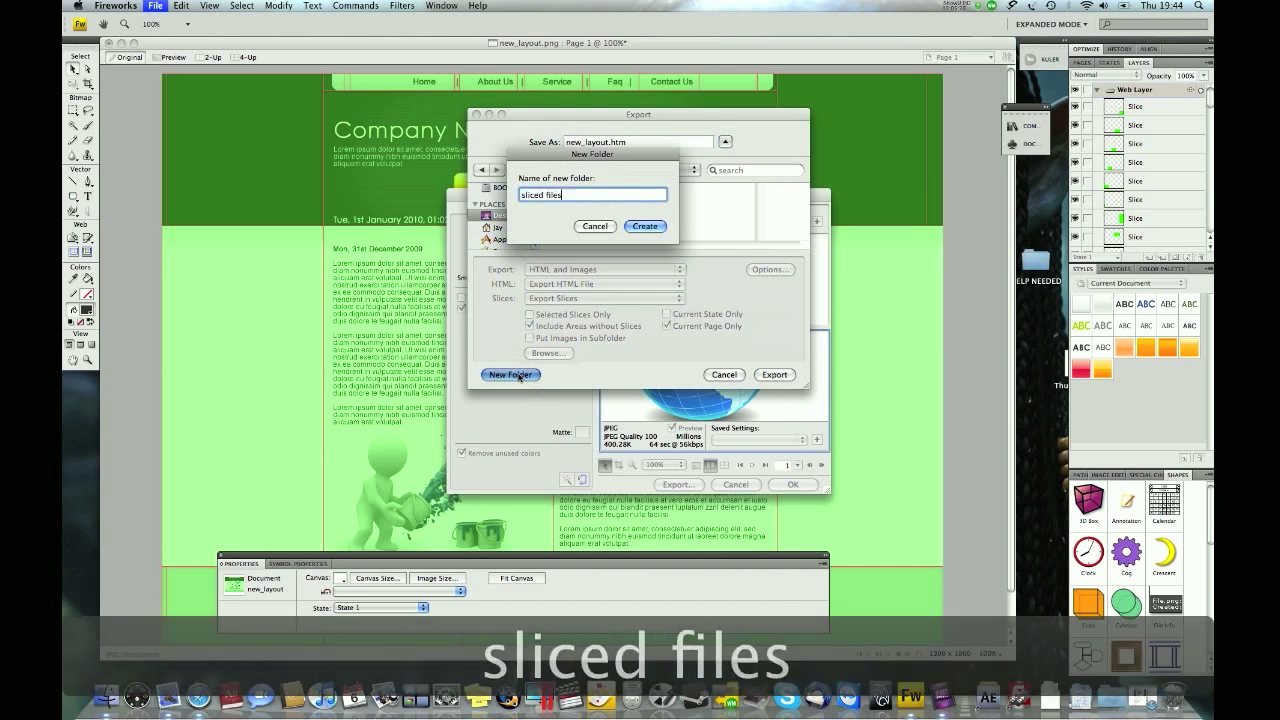
pyautogui.press('Return')
# Step: Name the exported page index.htm and have the images put in the images subfolder
pyautogui.doubleClick(608, 141)
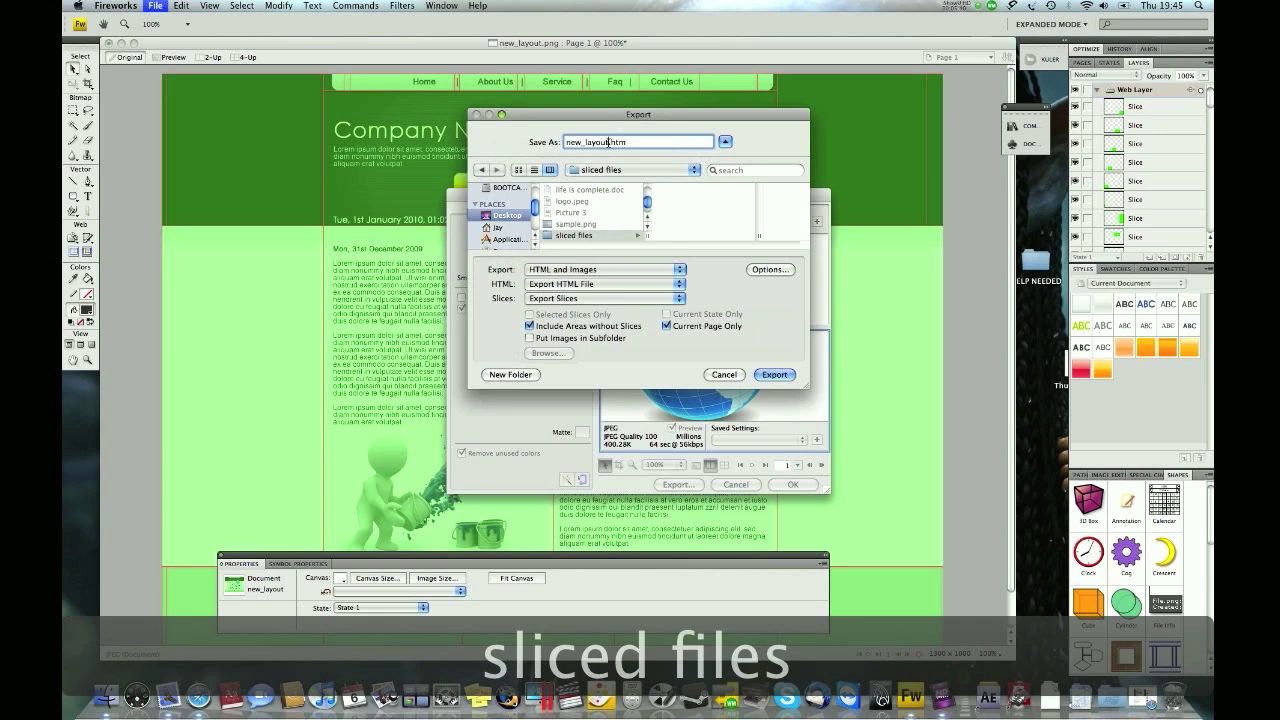
pyautogui.write('index')
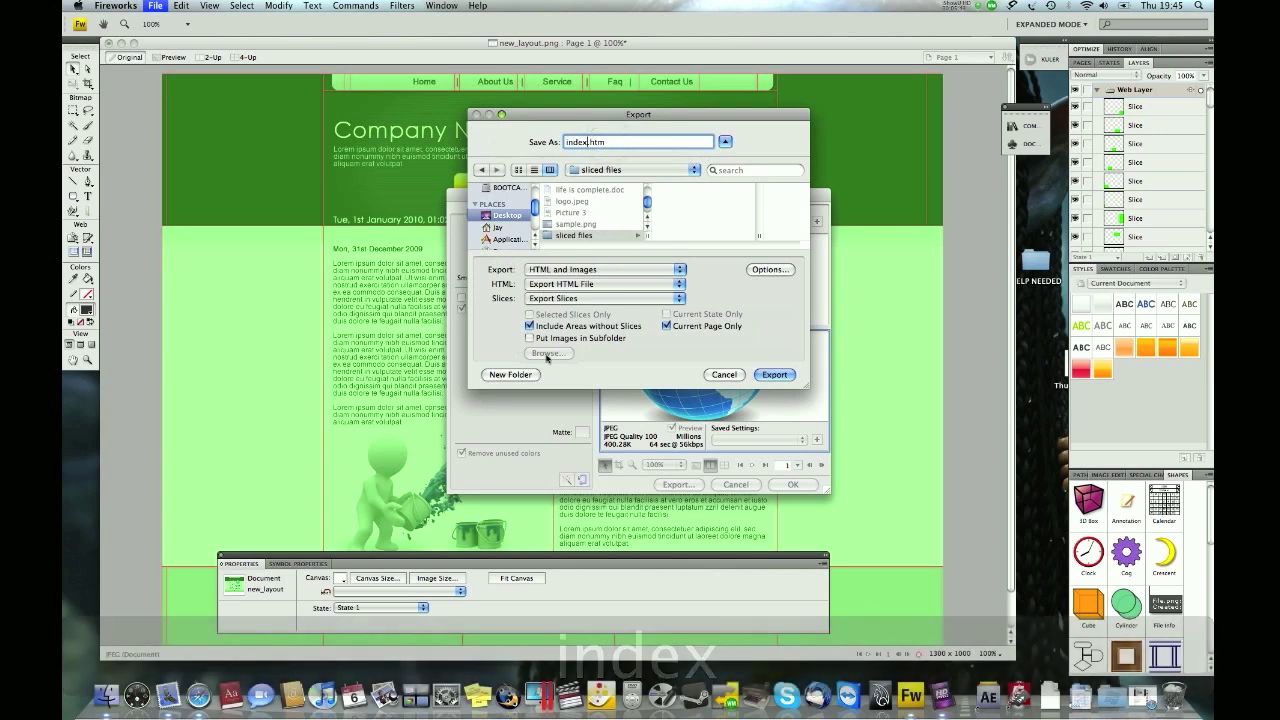
pyautogui.click(554, 339)
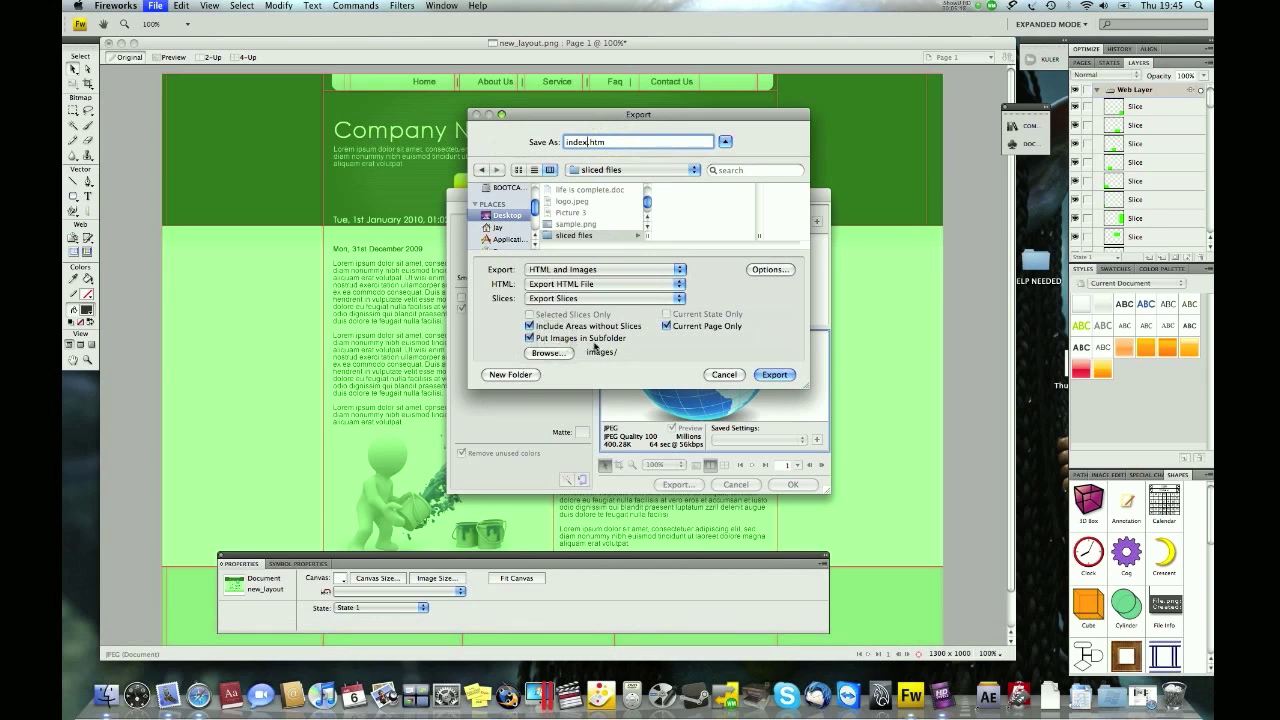
# Step: Review the table and document-specific settings in HTML Setup, accept them, and export the HTML and images
pyautogui.click(768, 271)
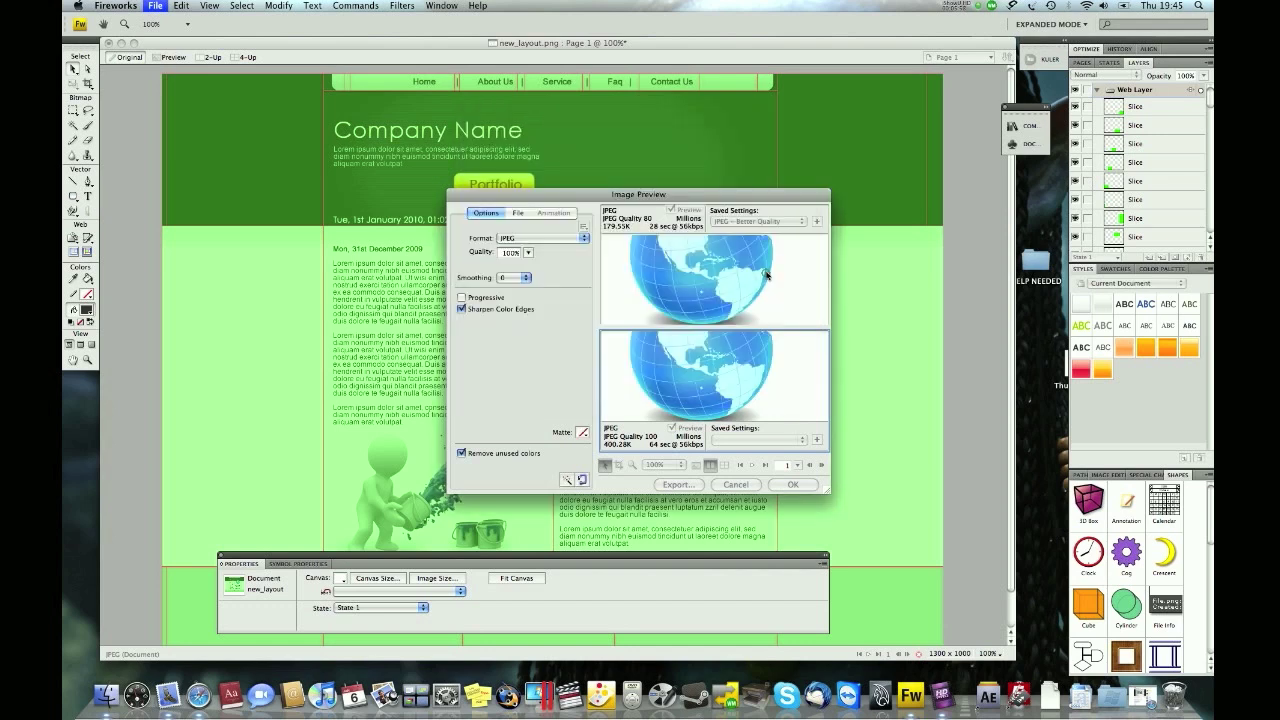
pyautogui.click(620, 244)
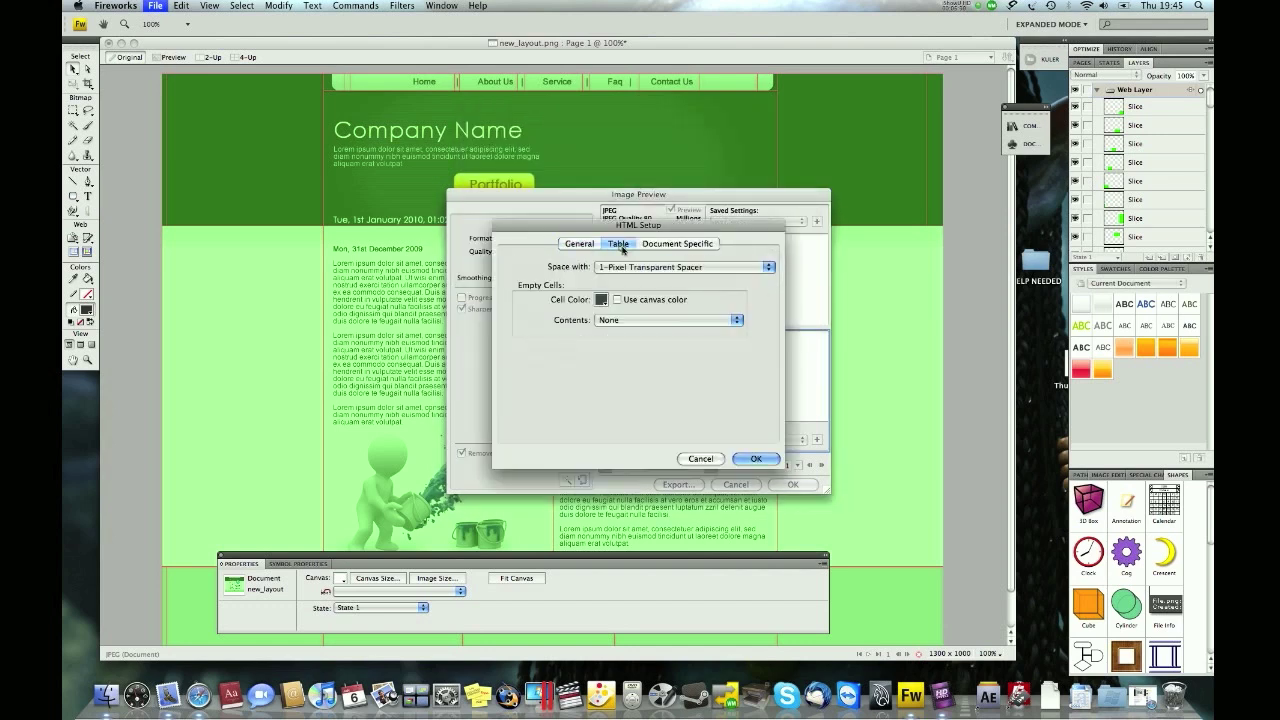
pyautogui.click(660, 244)
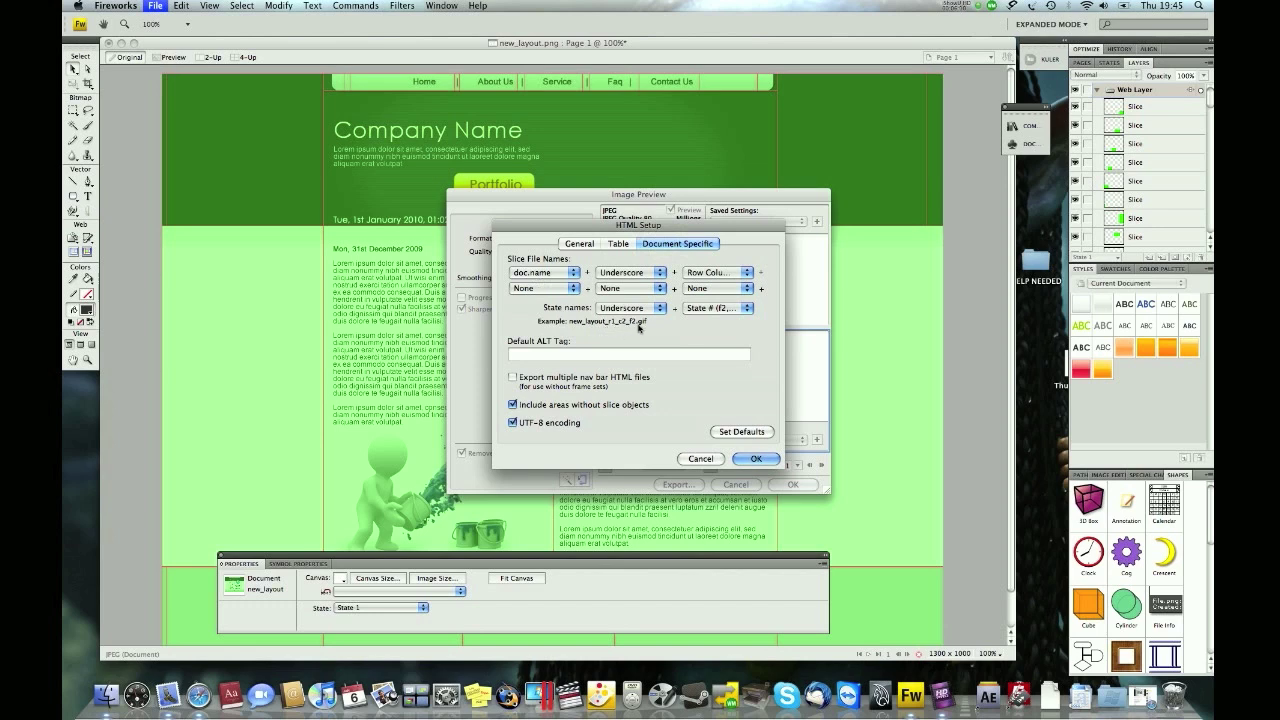
pyautogui.click(757, 459)
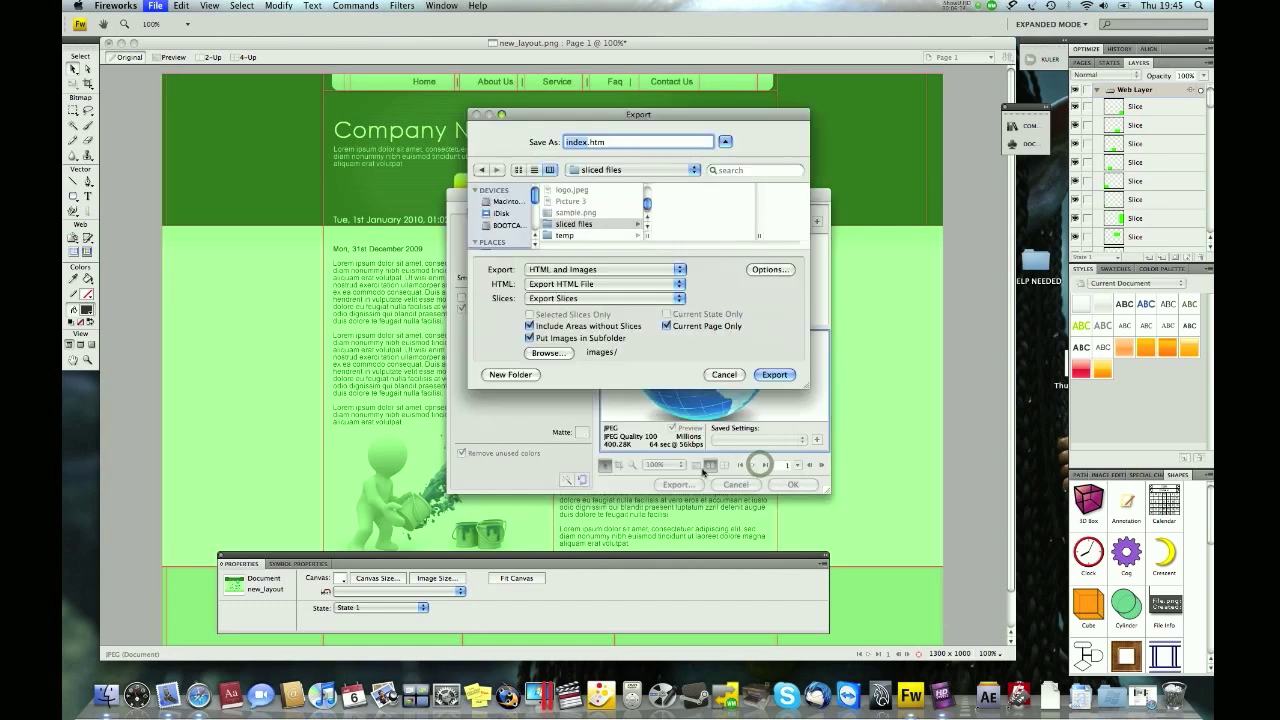
pyautogui.click(775, 375)
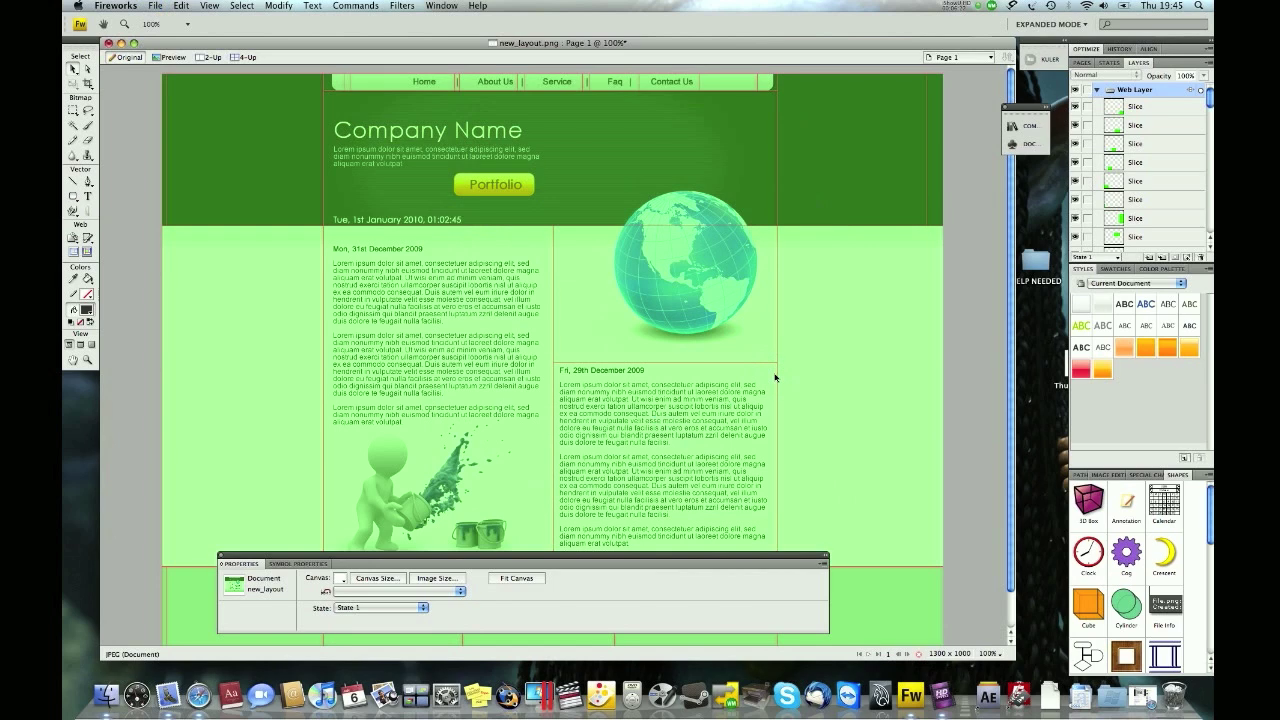
# Step: In Finder, open index.htm from the Desktop's "sliced files" folder in Safari, check the page, and close the browser window
pyautogui.click(106, 695)
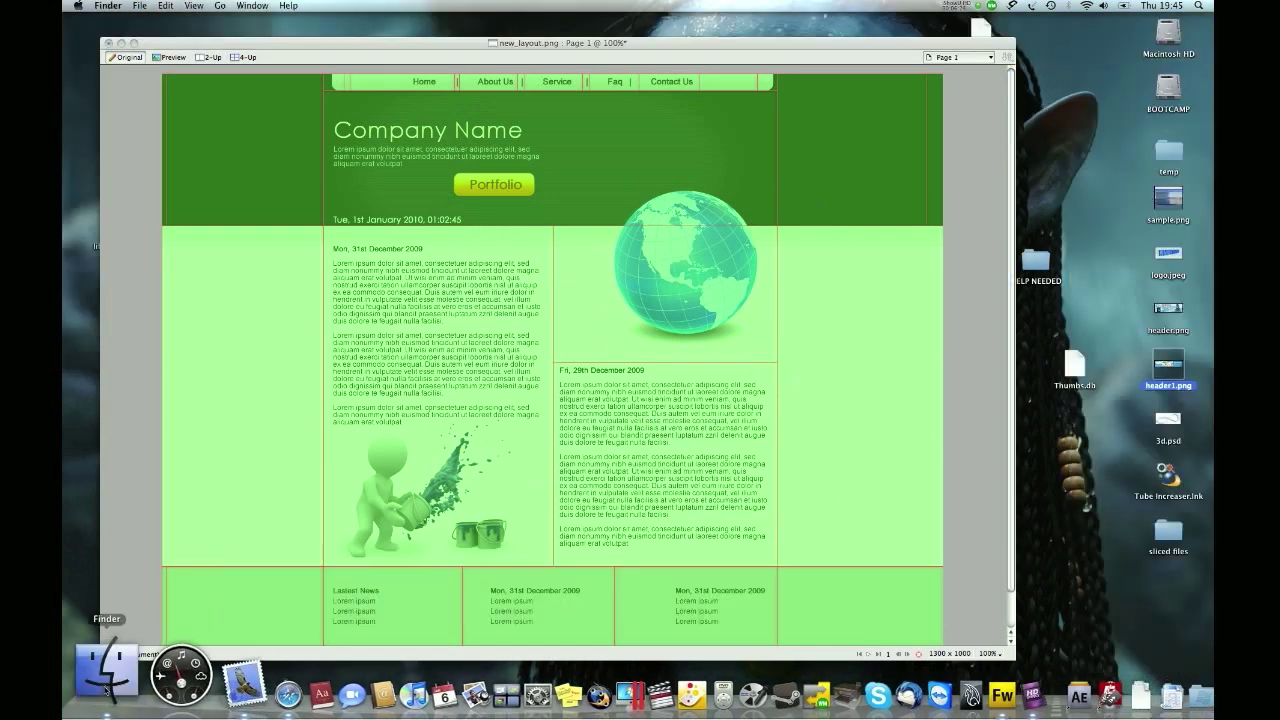
pyautogui.click(583, 375)
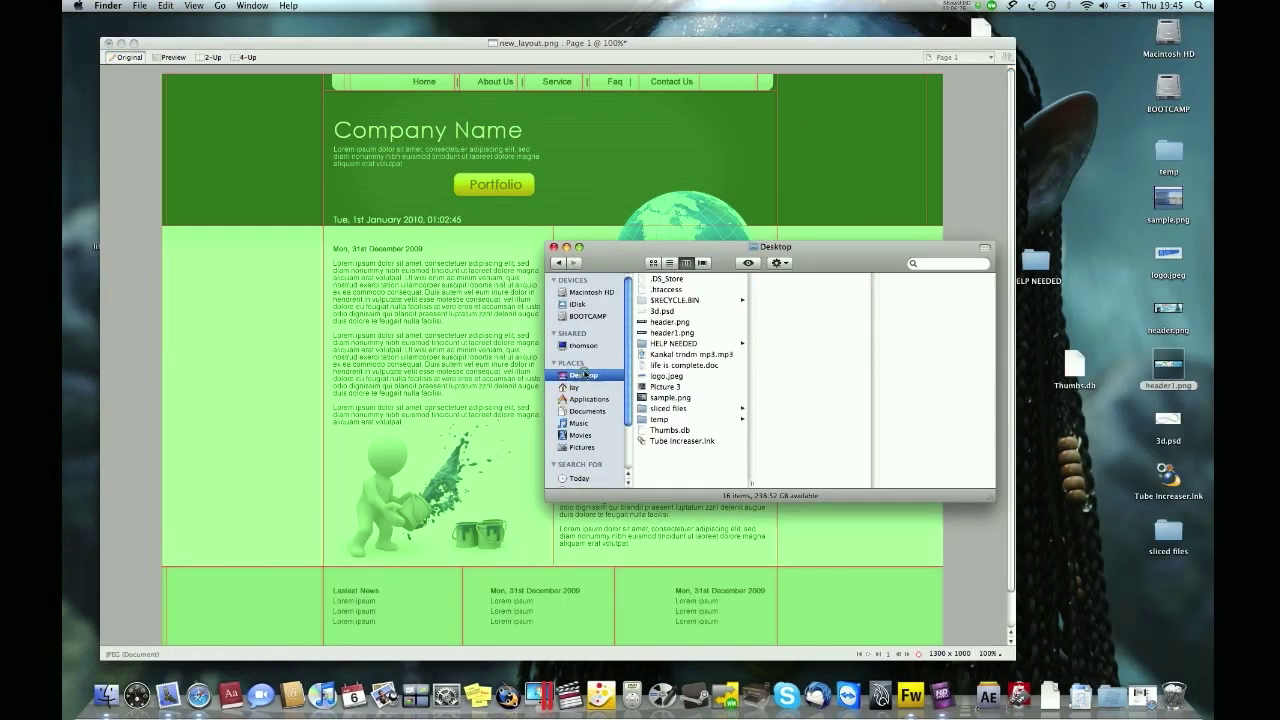
pyautogui.click(661, 409)
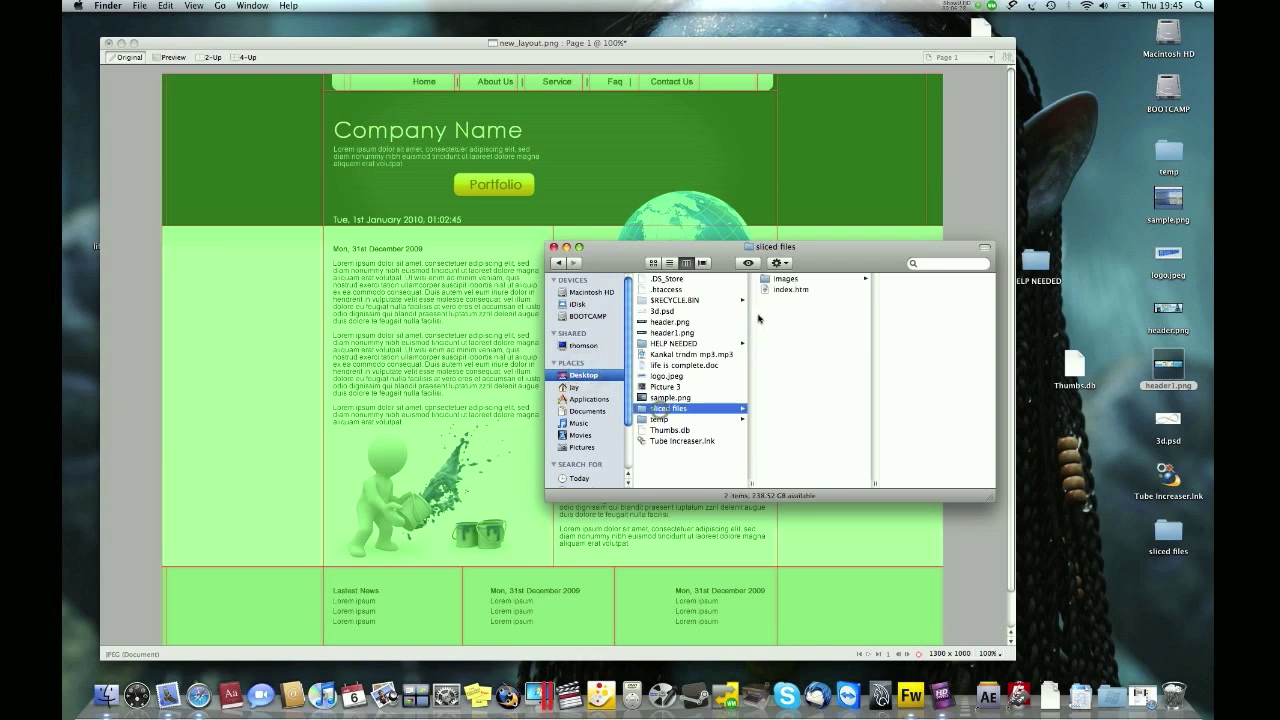
pyautogui.click(777, 290)
pyautogui.doubleClick(777, 290)
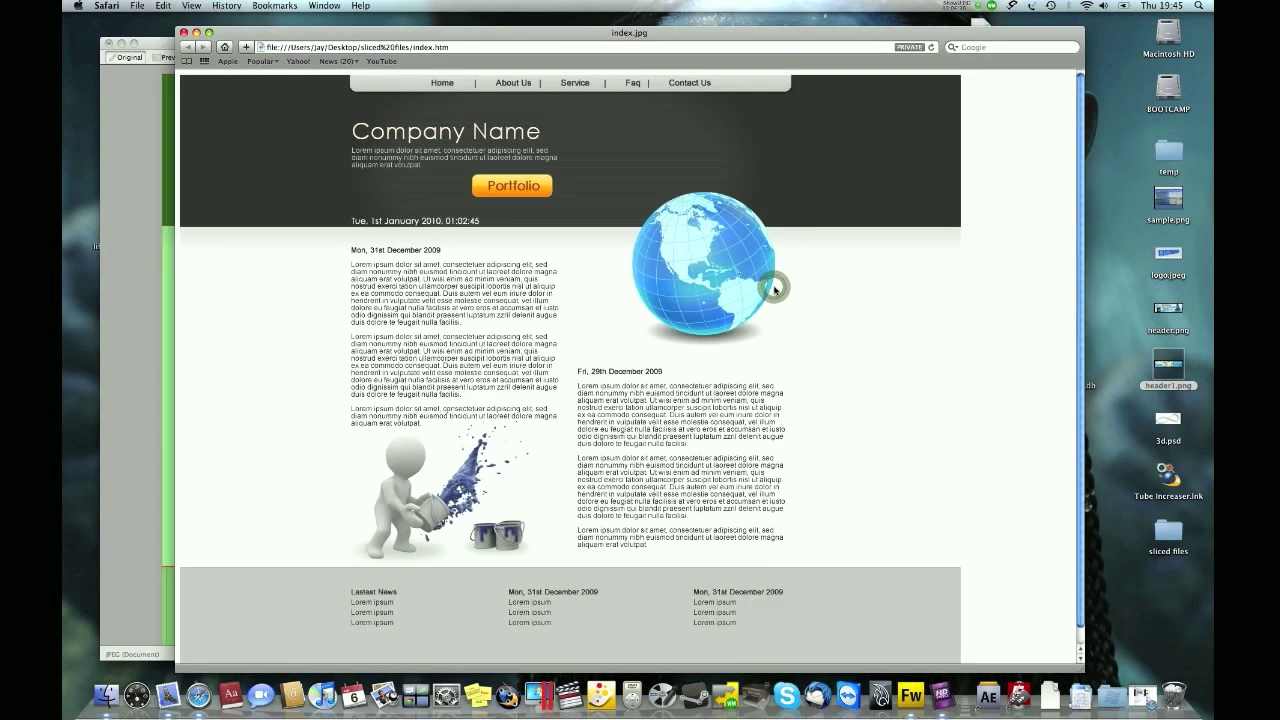
pyautogui.scroll(-1, 741, 261)
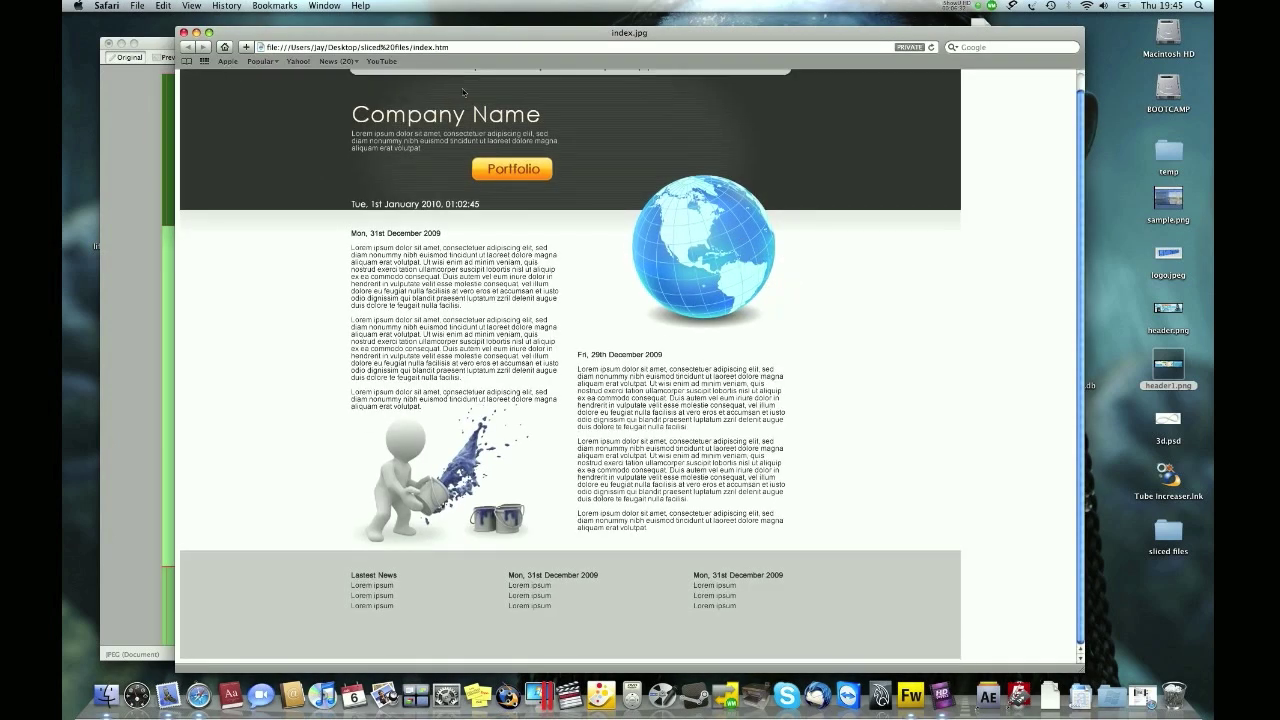
pyautogui.click(183, 33)
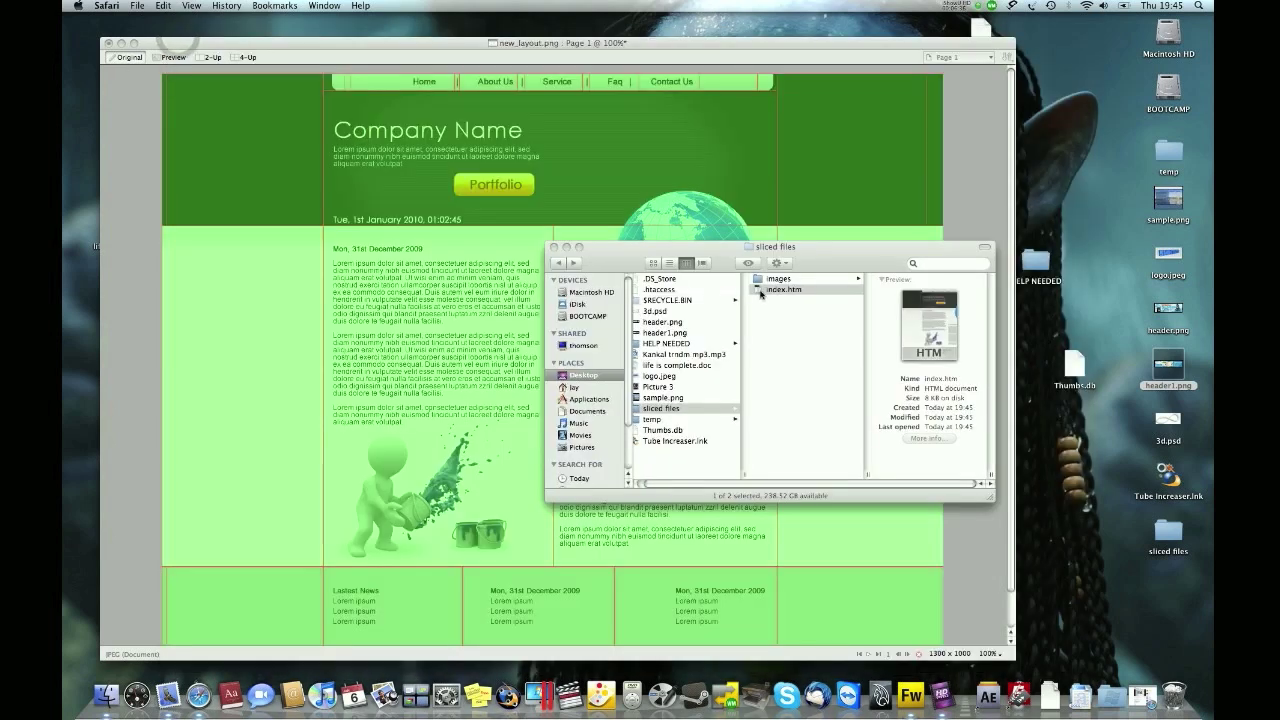
# Step: Open the exported index.htm in Adobe Dreamweaver CS4 and switch to its window
pyautogui.rightClick(760, 292)
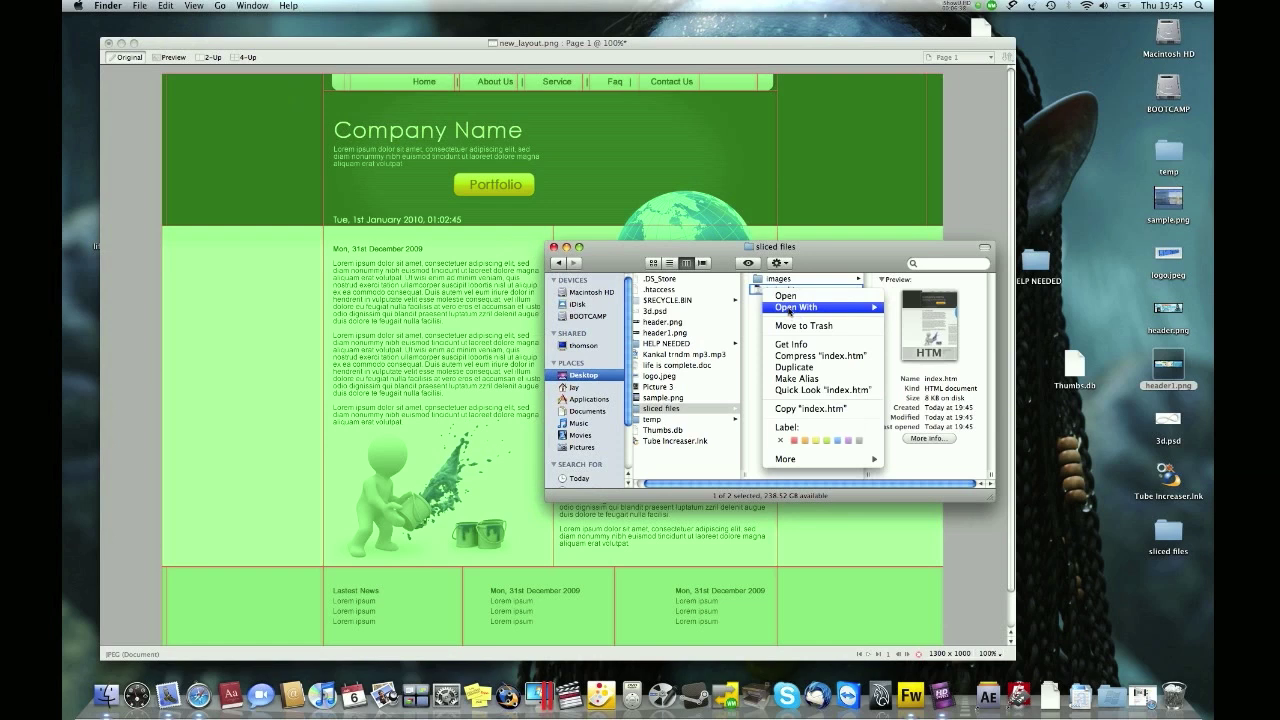
pyautogui.moveTo(786, 308)
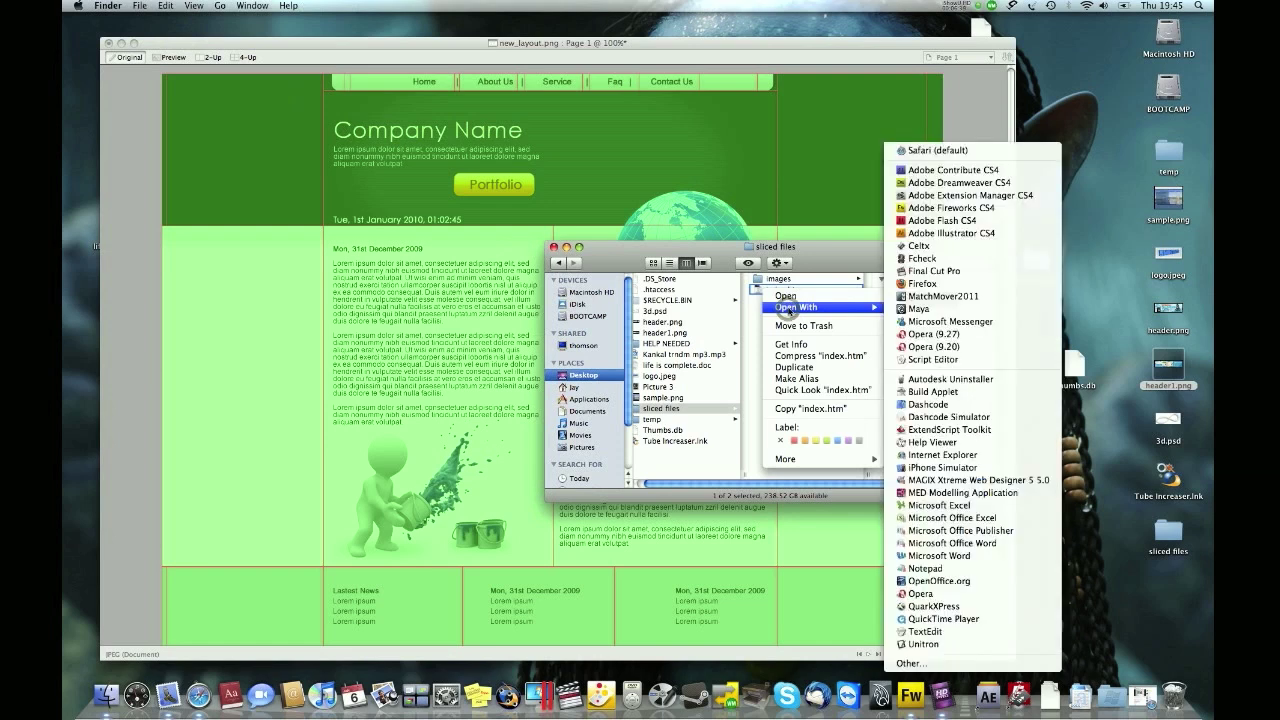
pyautogui.click(943, 208)
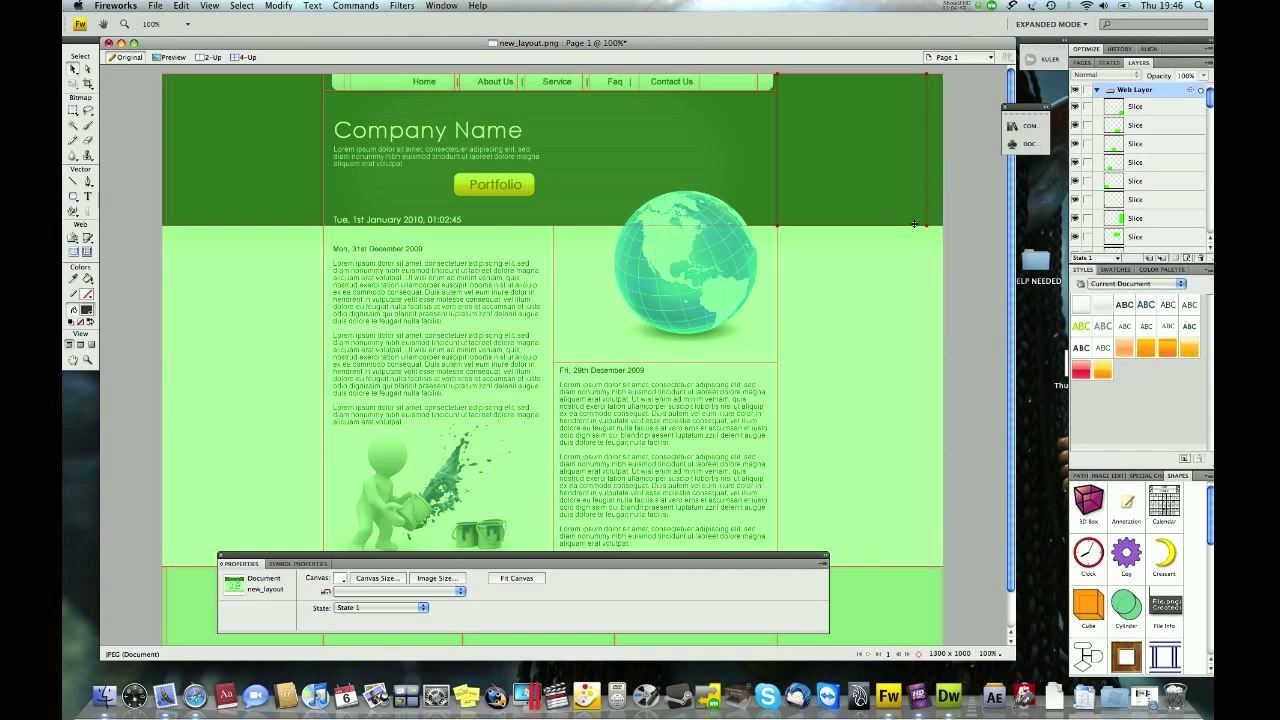
pyautogui.click(968, 505)
pyautogui.click(952, 694)
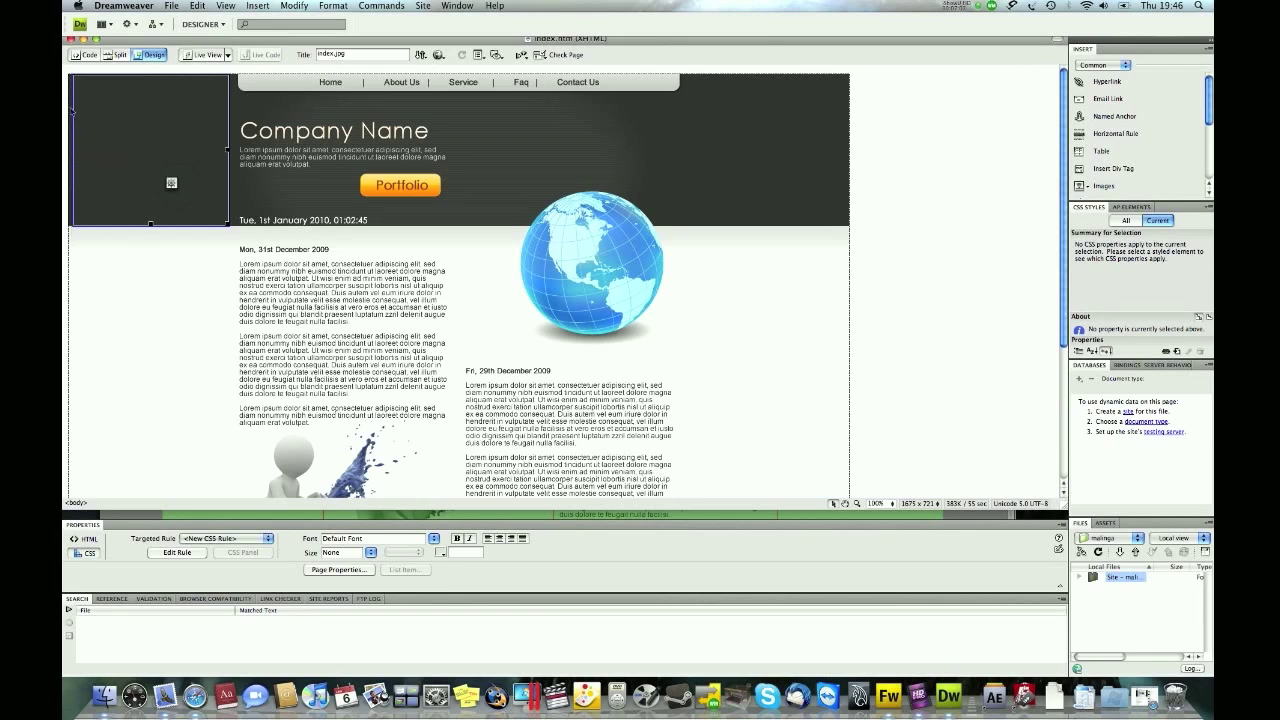
# Step: Inspect the narrow edge slice and the dark header slice beside it, view the page's HTML code, and return to the design view
pyautogui.click(72, 112)
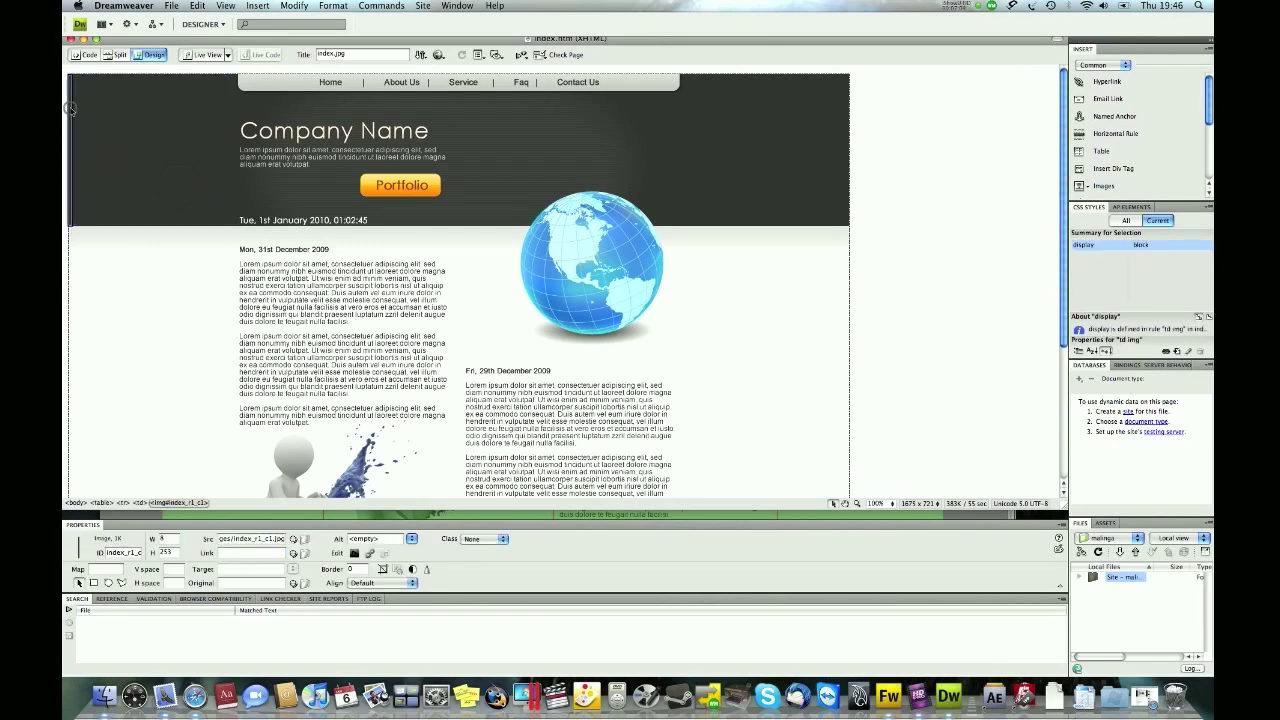
pyautogui.click(151, 131)
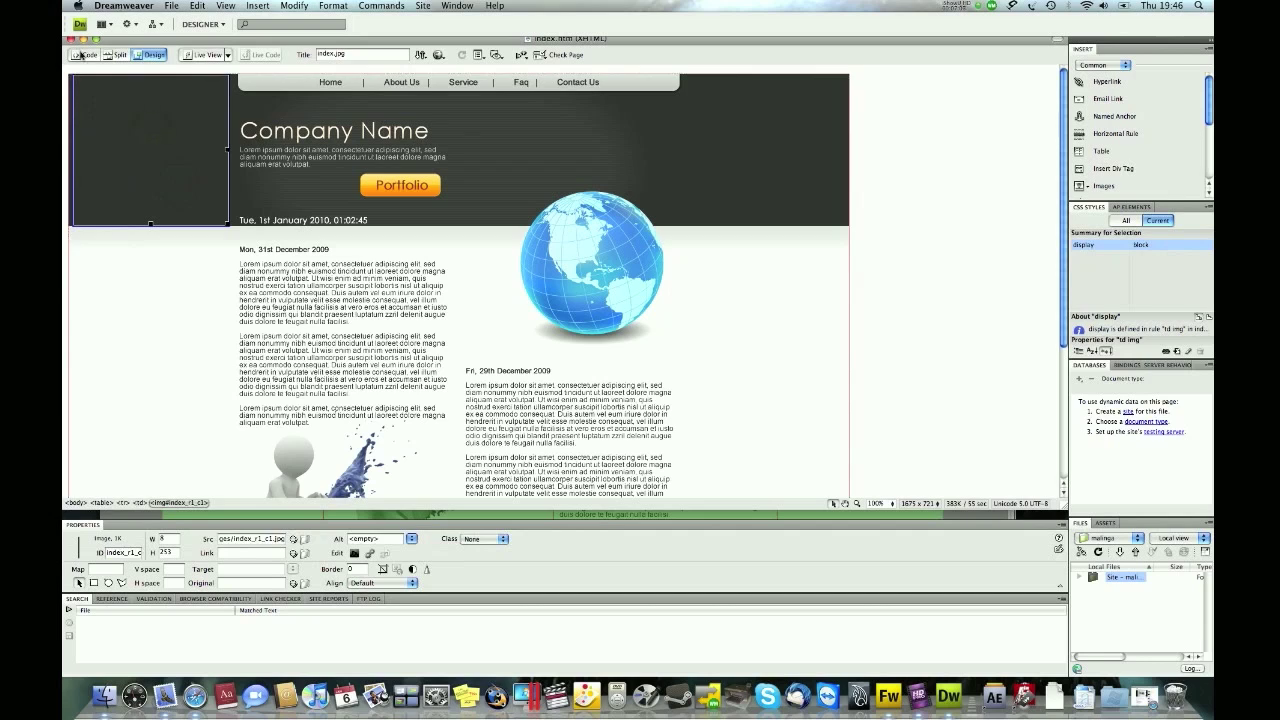
pyautogui.click(80, 55)
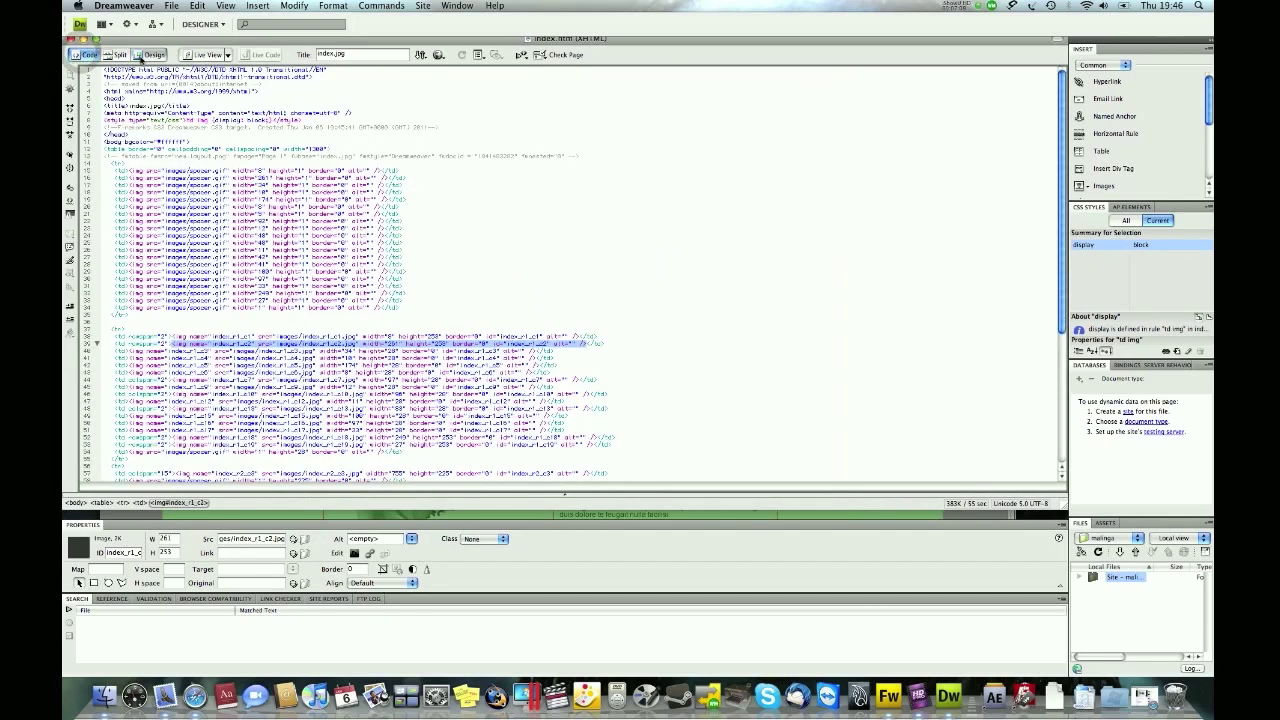
pyautogui.click(141, 56)
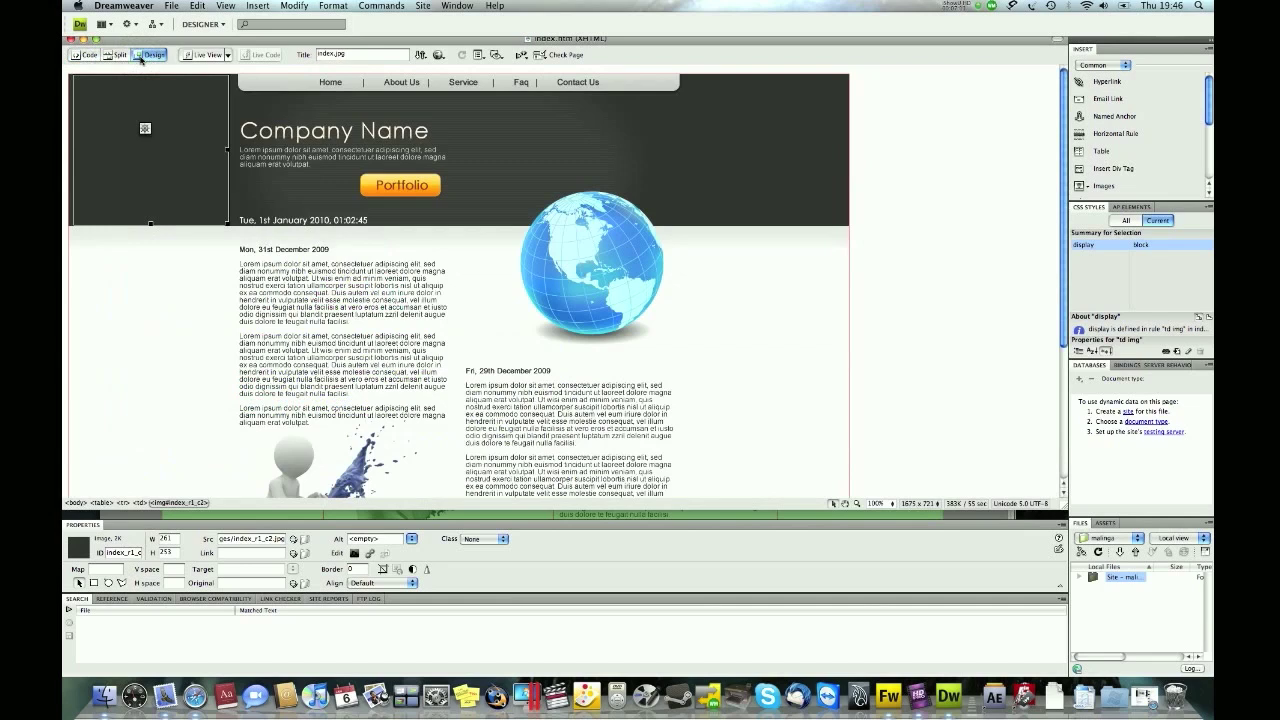